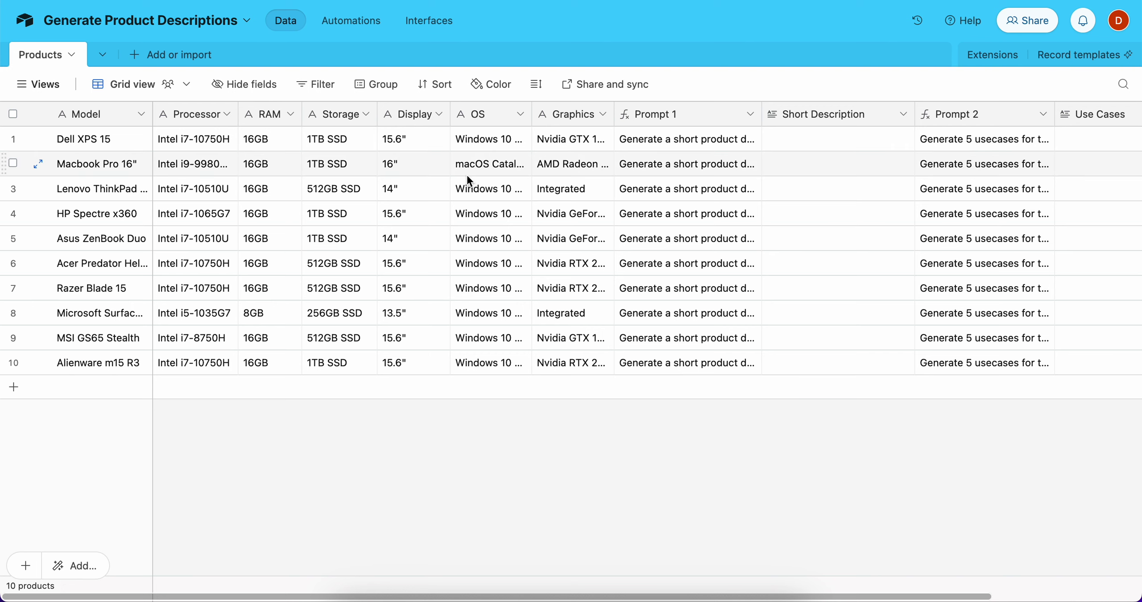
Look over the laptop table's Model, Prompt 1, Prompt 2, Short Description and Use Cases cells.
scroll(788, 153, right, 4)
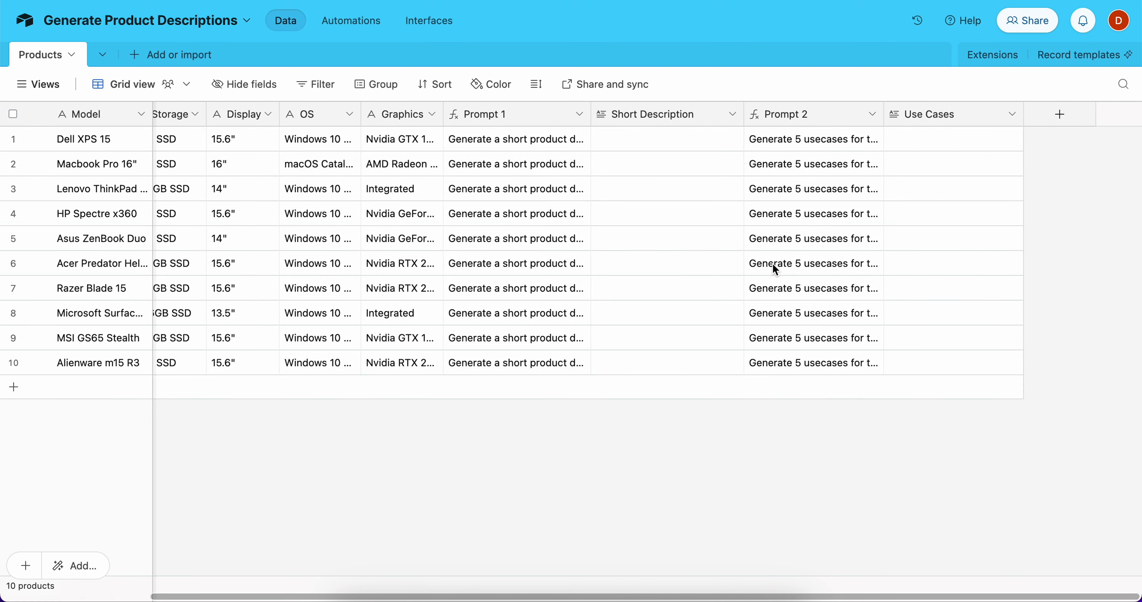
scroll(774, 266, left, 4)
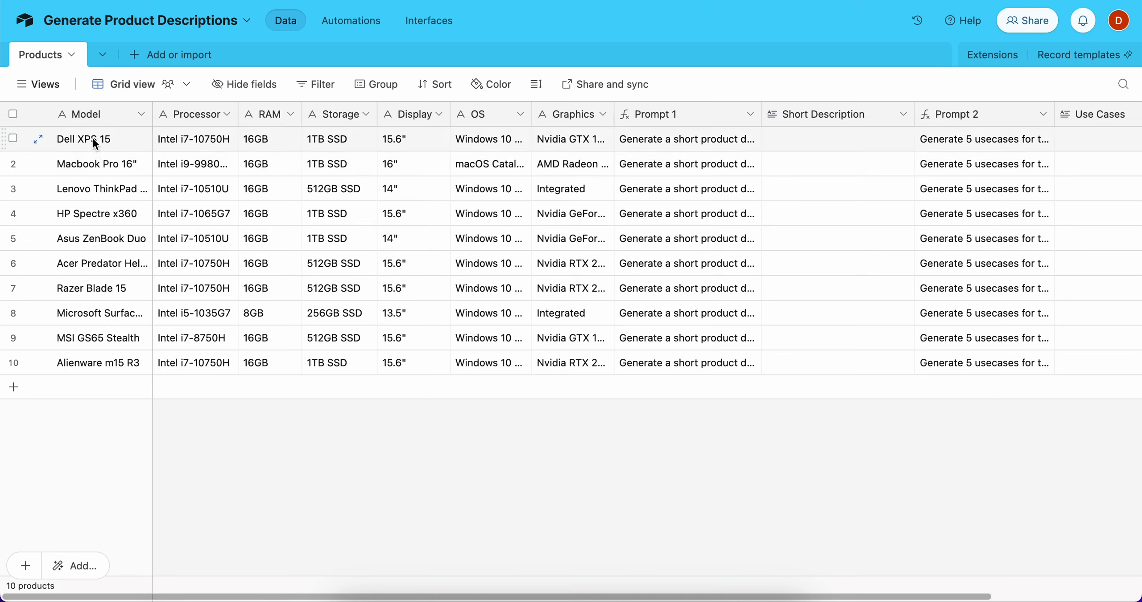
click(93, 122)
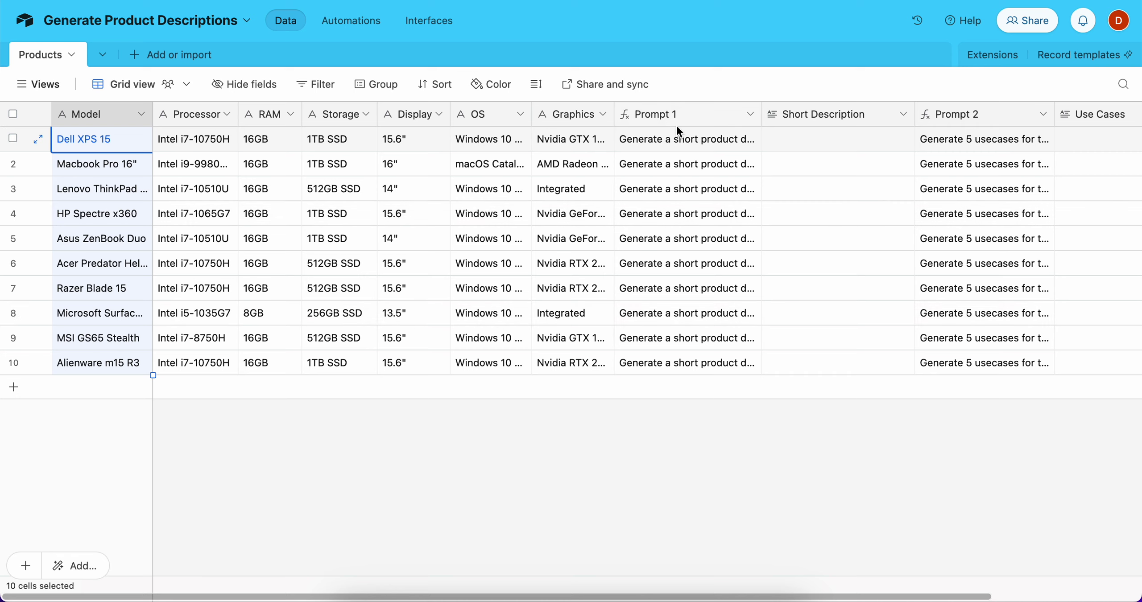
click(675, 136)
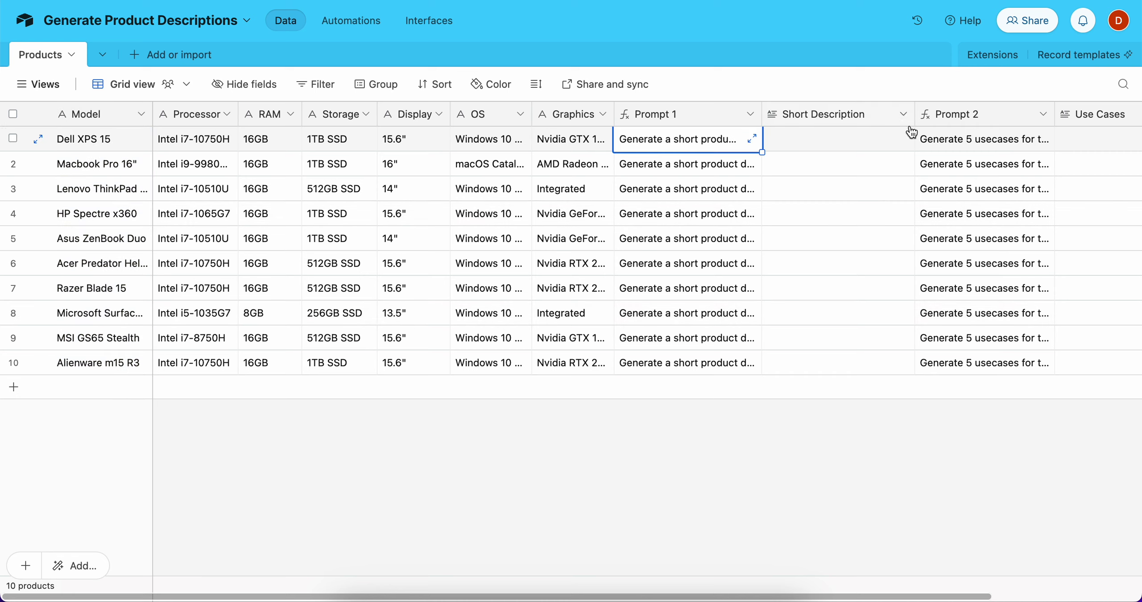
click(956, 136)
scroll(957, 134, right, 4)
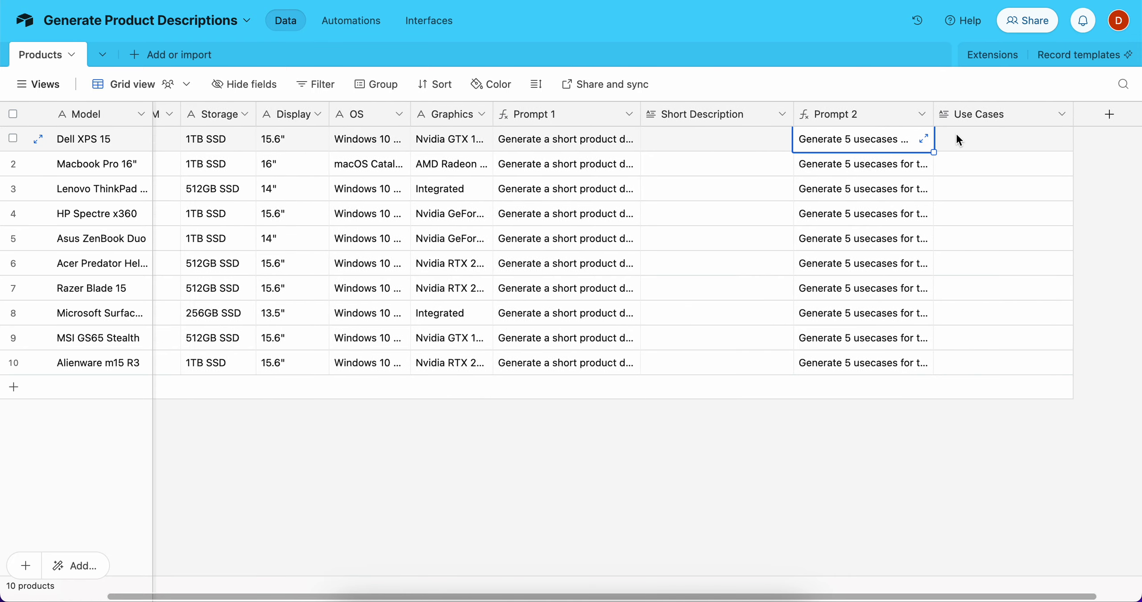
click(711, 148)
click(926, 165)
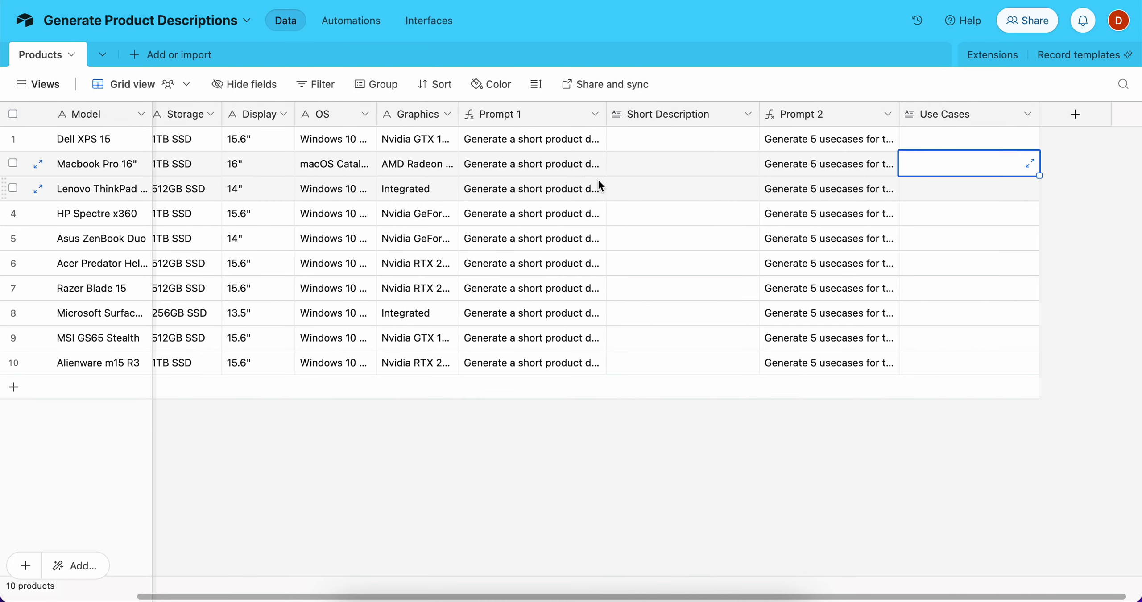
click(552, 147)
Read the Dell XPS 15's full Prompt 1 and Prompt 2 texts.
click(597, 138)
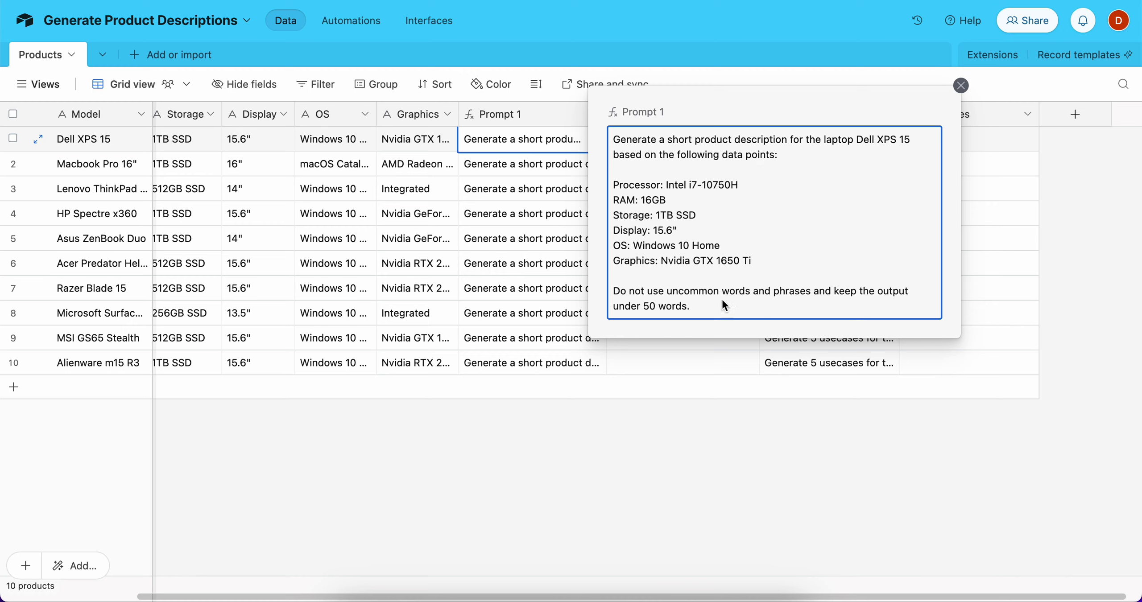
click(609, 455)
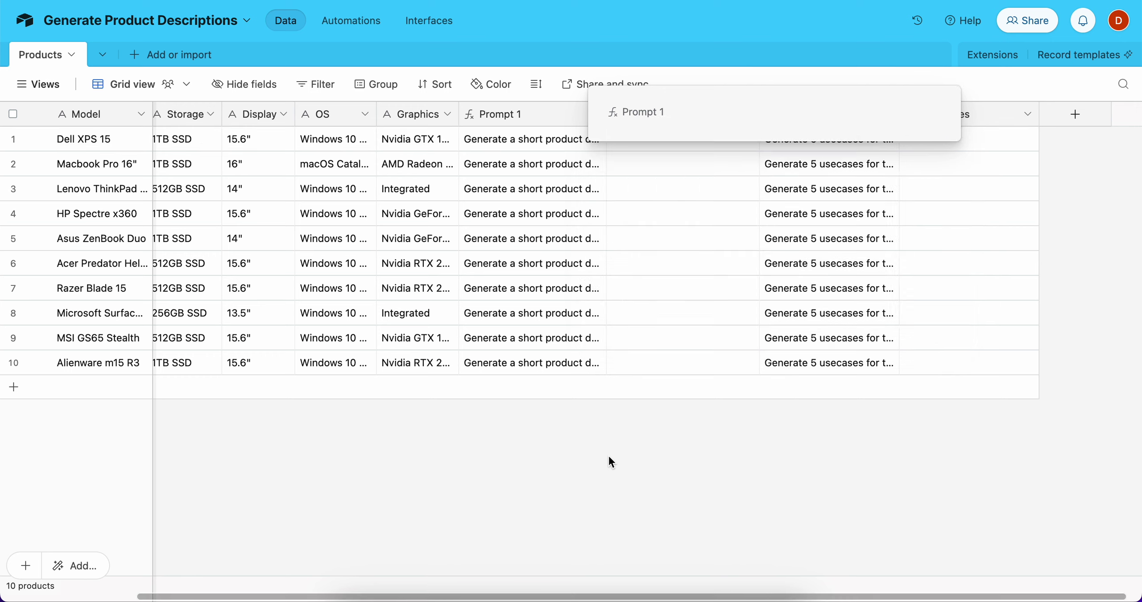
click(833, 147)
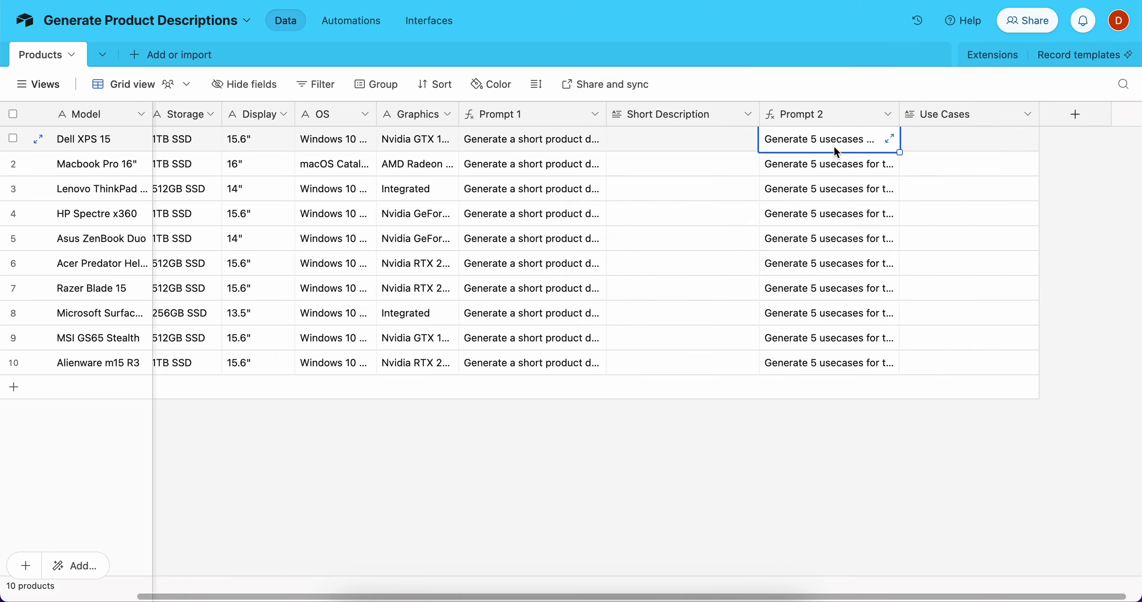
click(889, 138)
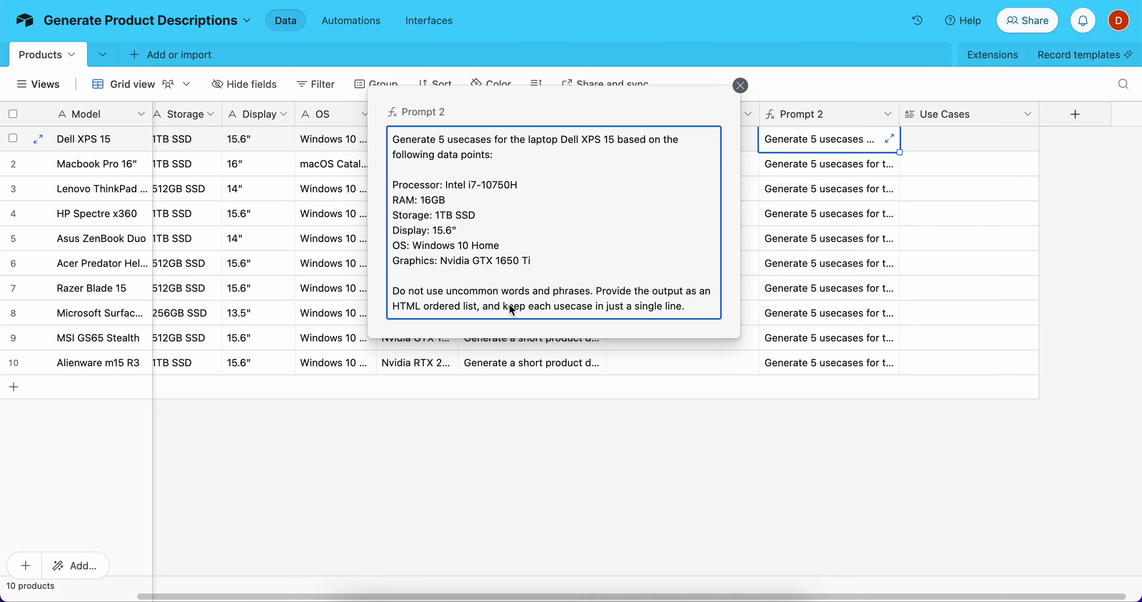
click(508, 422)
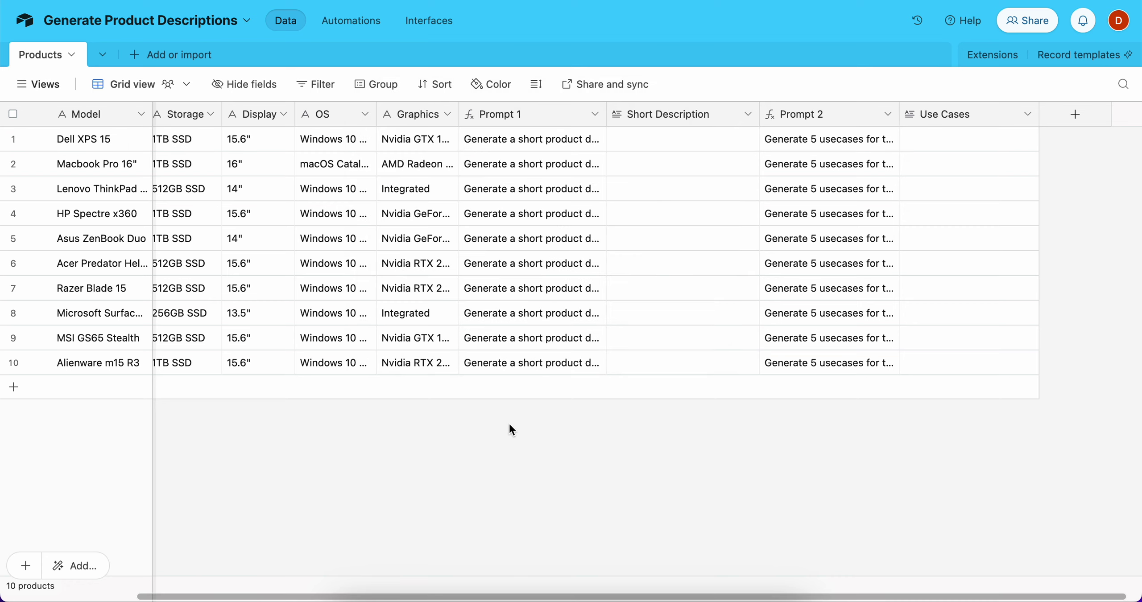
Check the first laptop's Short Description, Prompt 2 and Use Cases cells, then open the Extensions panel.
click(524, 115)
click(633, 139)
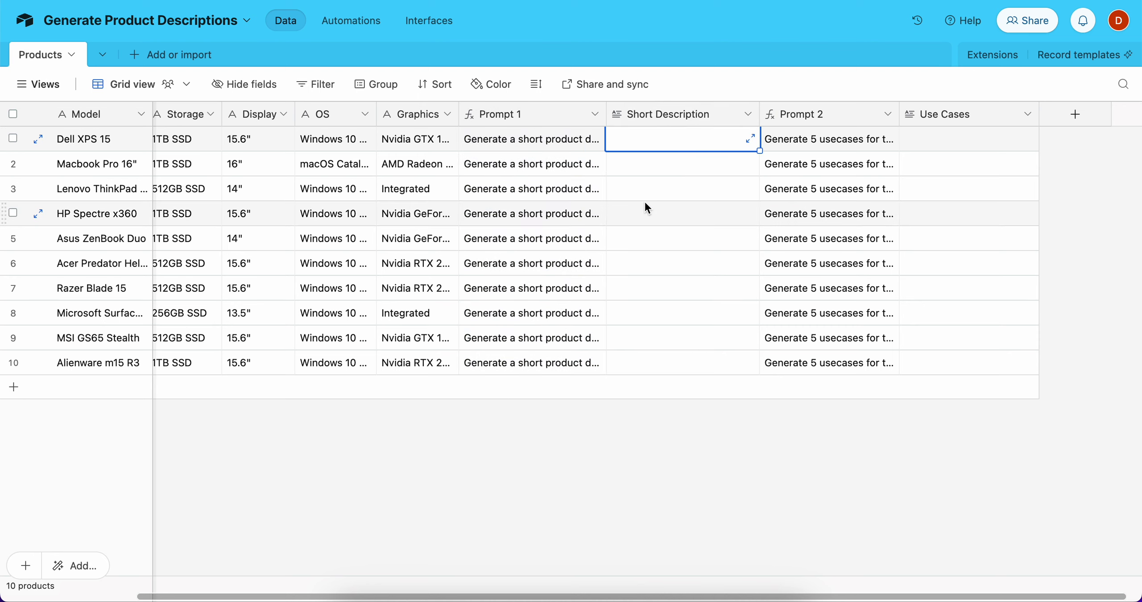
scroll(644, 202, right, 1)
click(815, 140)
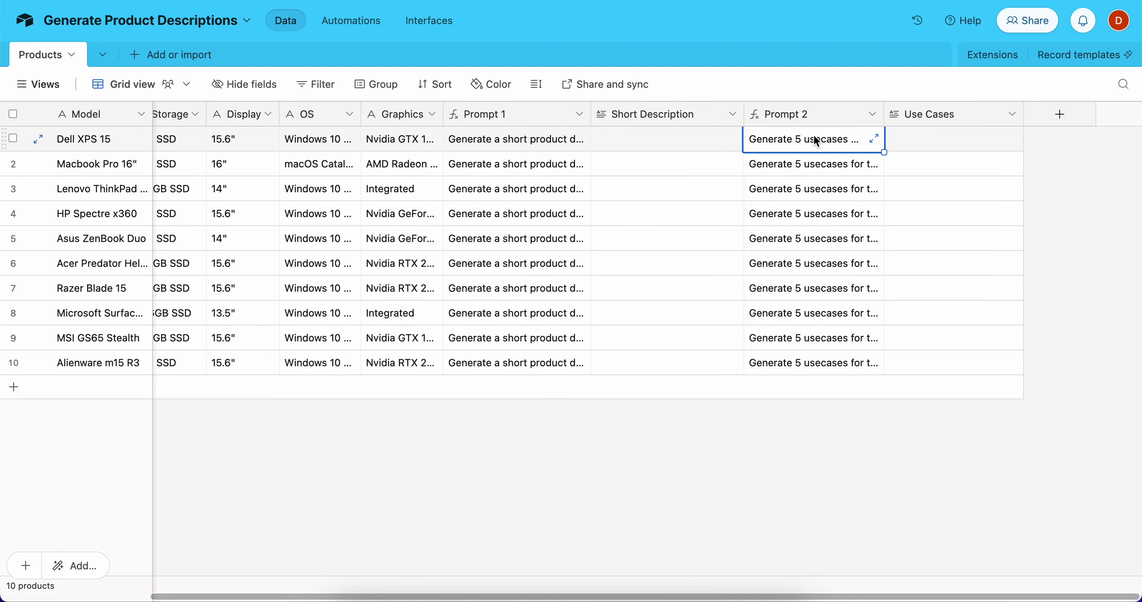
click(985, 140)
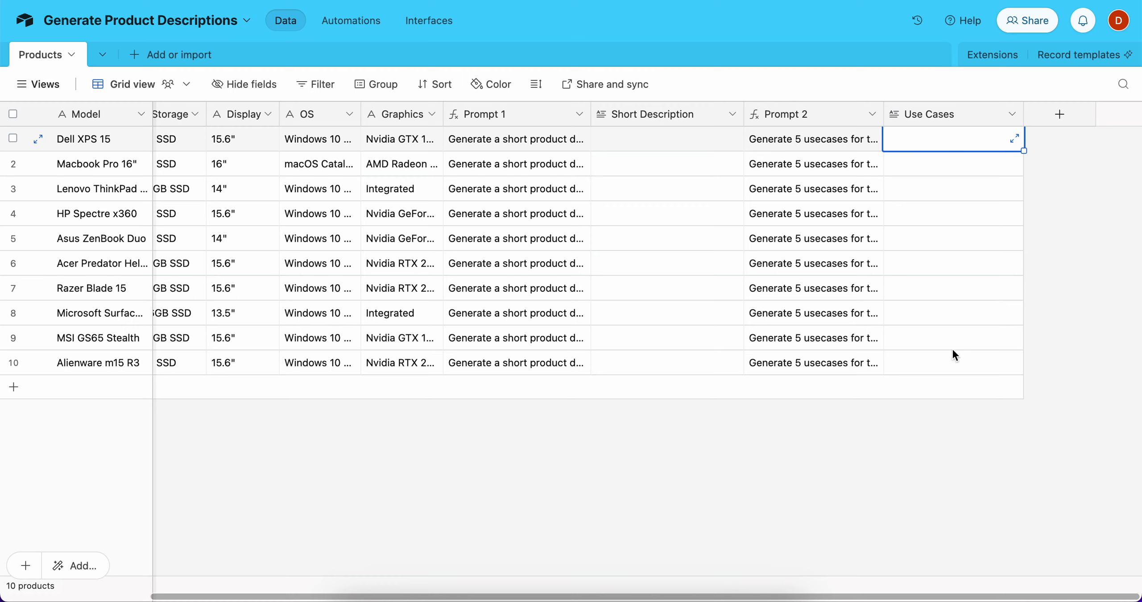
click(999, 50)
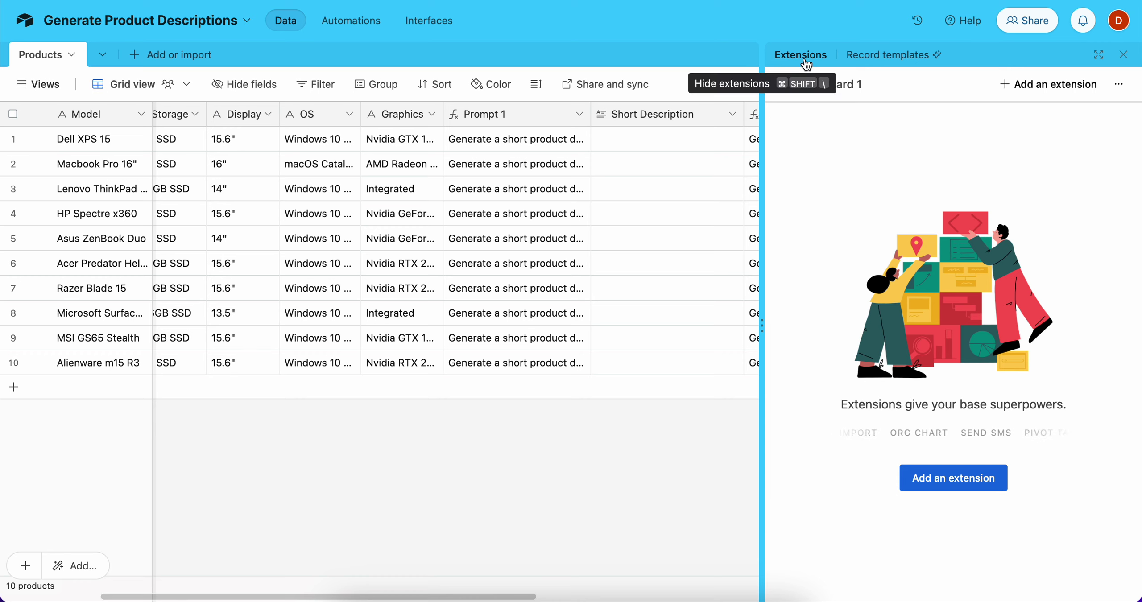
Search the Marketplace for 'scrip' and add the Scripting extension to Dashboard 1.
click(941, 477)
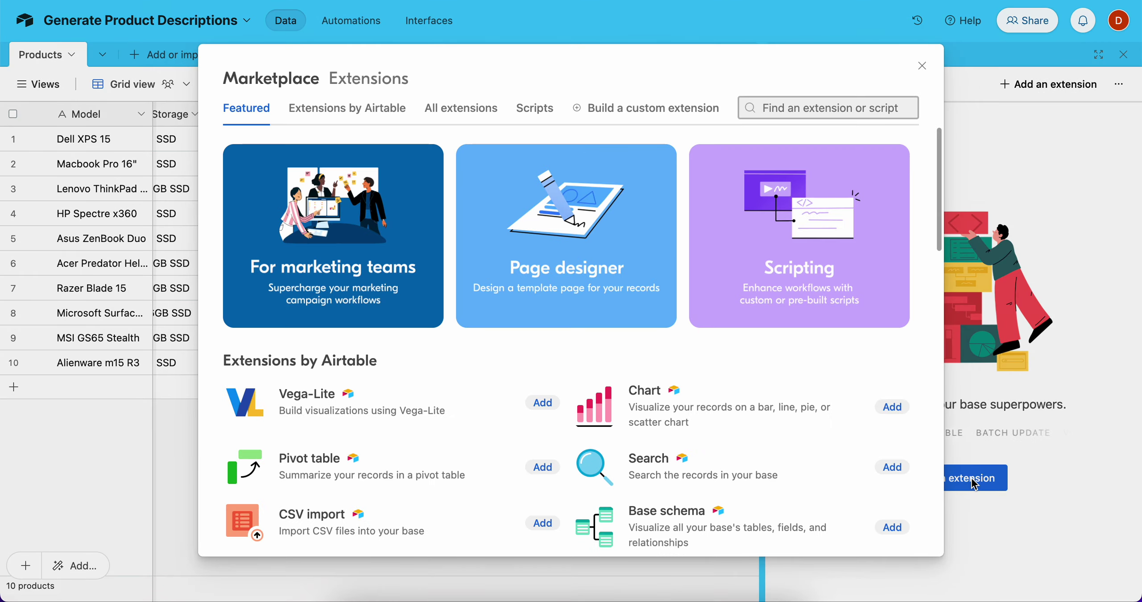
text(sc)
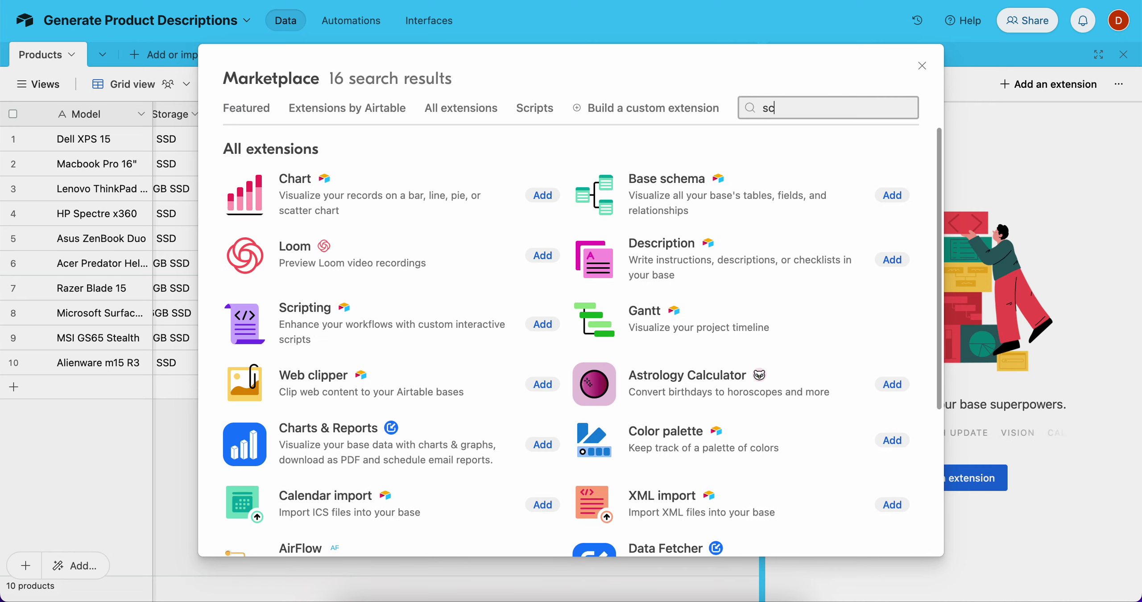
text(rip)
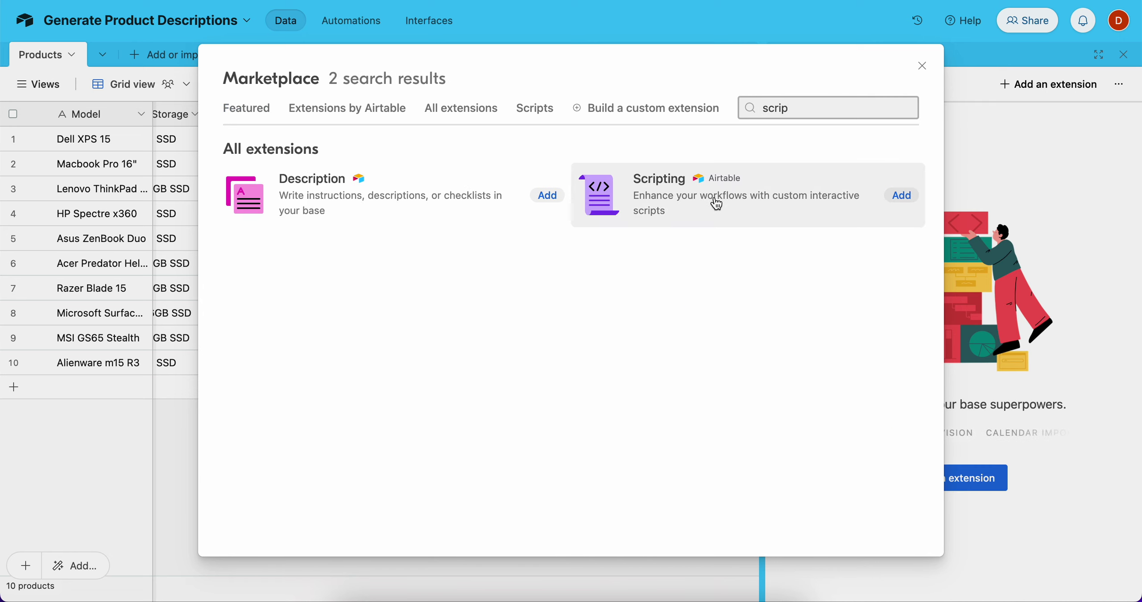
click(906, 199)
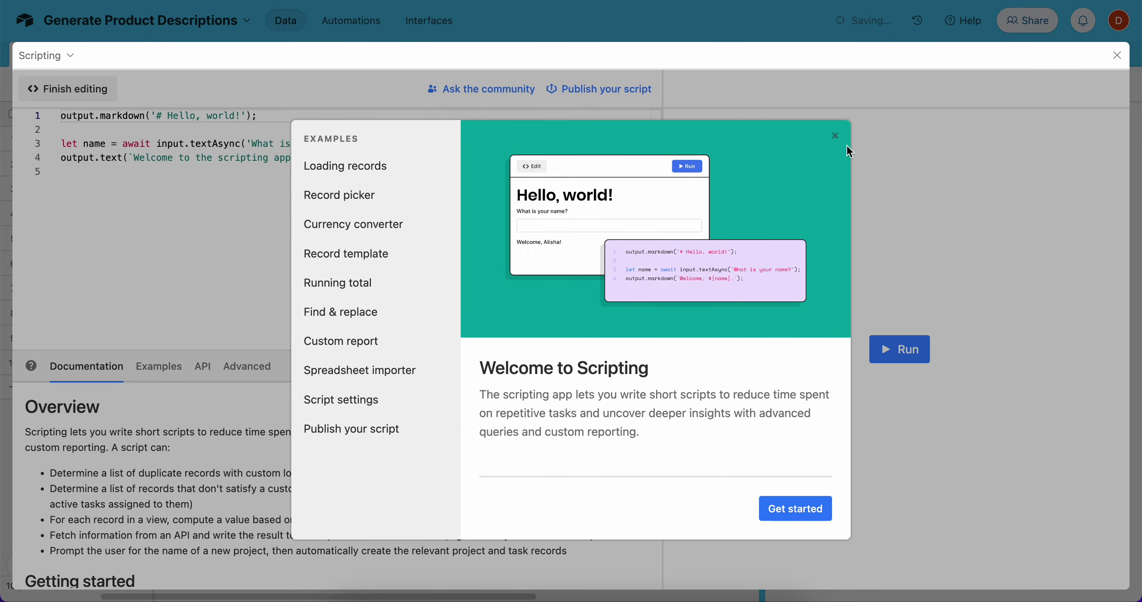
Dismiss the welcome screen and replace the Hello world sample with the pasted 121-line OpenAI script.
click(835, 135)
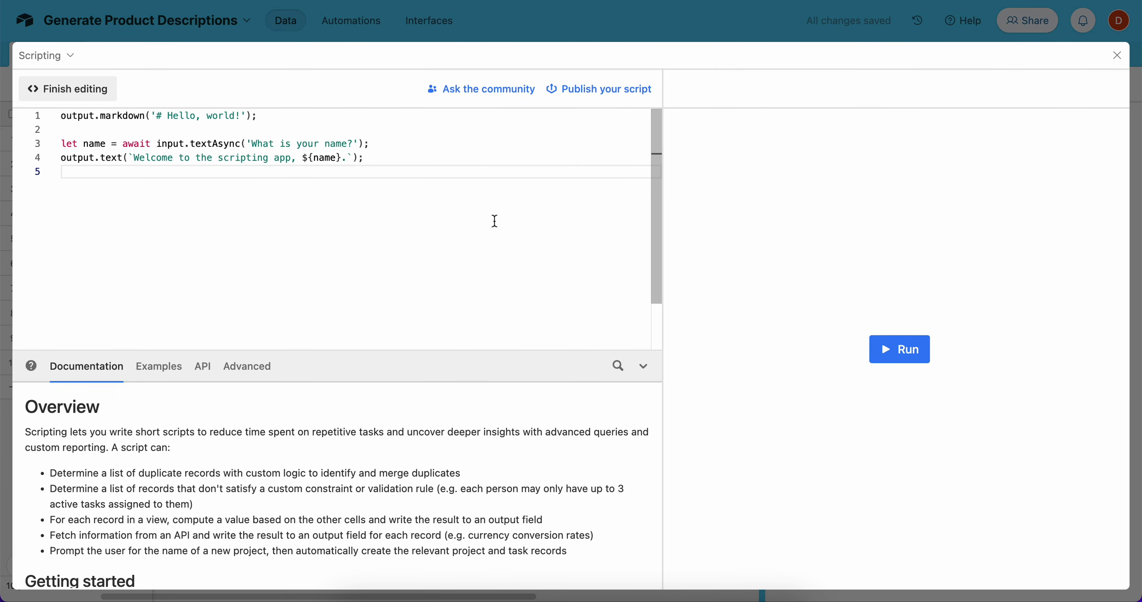
key(super+a)
key(BackSpace)
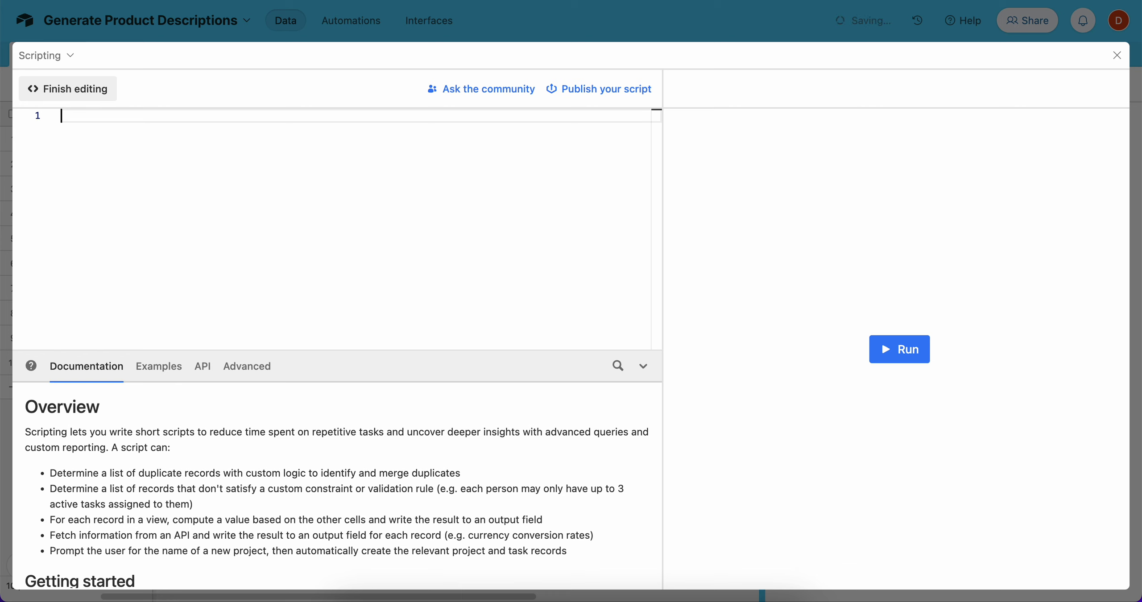
key(super+v)
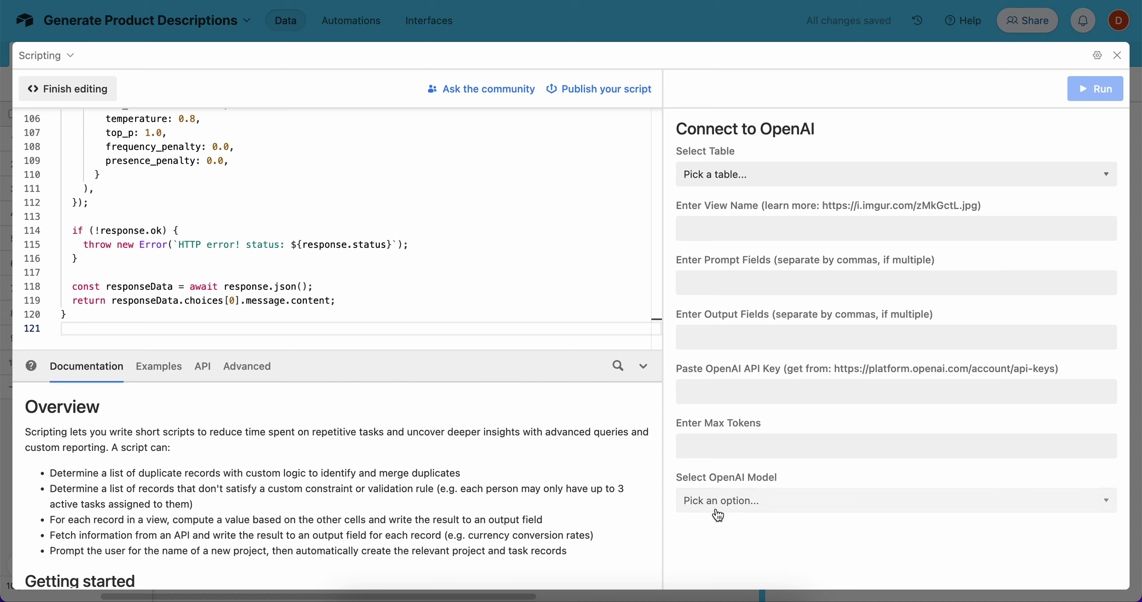
Leave the full-screen editor and stretch the extension block to reveal the API Key, Max Tokens and Model fields.
click(1117, 57)
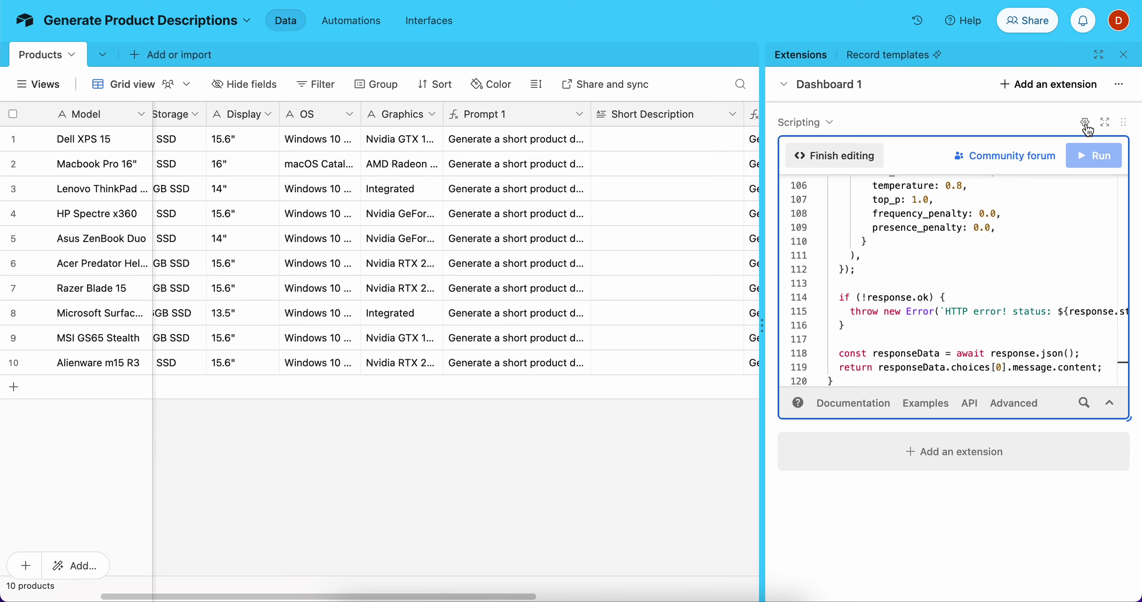
click(1085, 124)
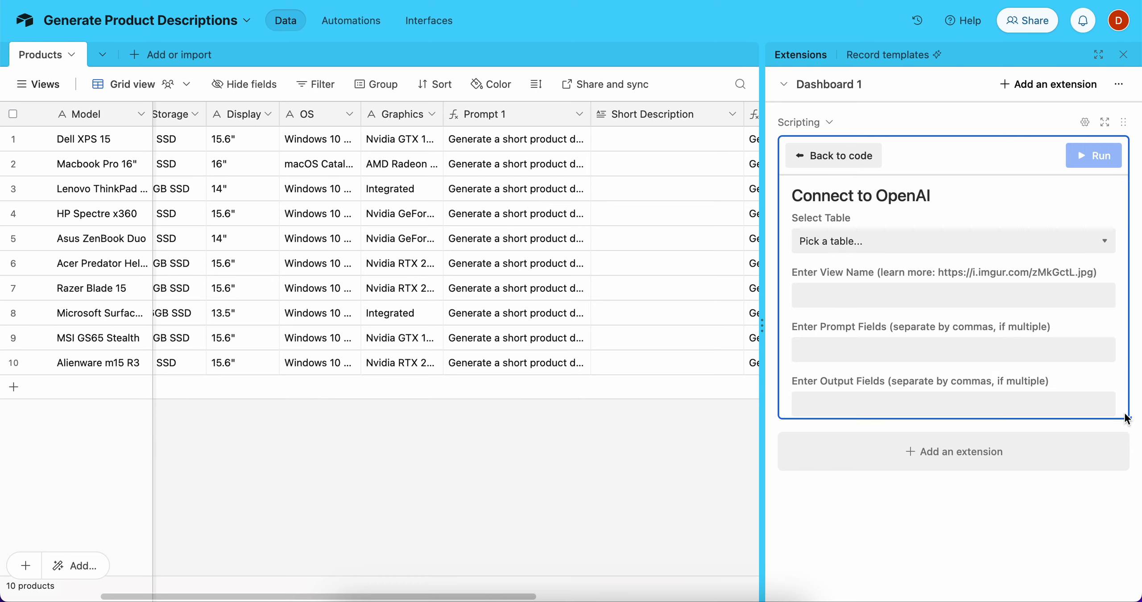
drag(1126, 419, 1118, 563)
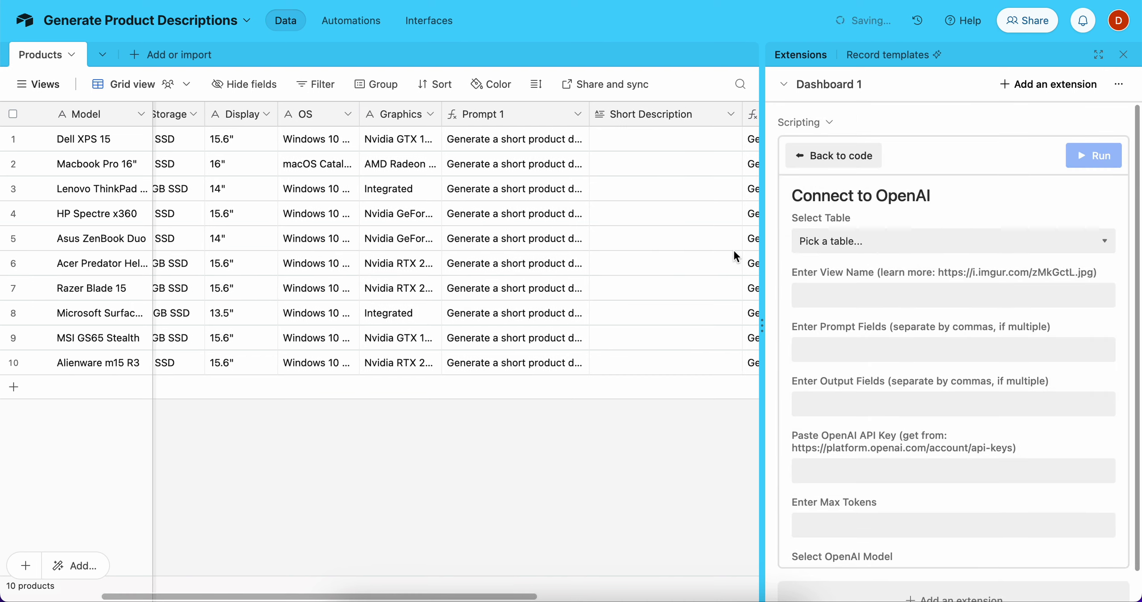
scroll(735, 251, right, 8)
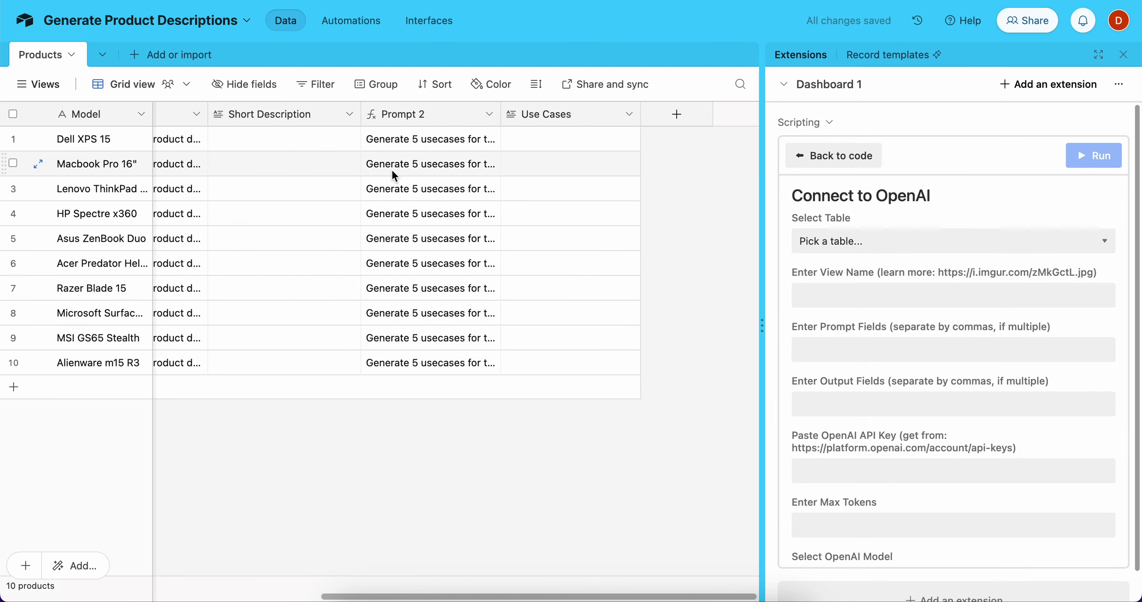
scroll(392, 175, left, 3)
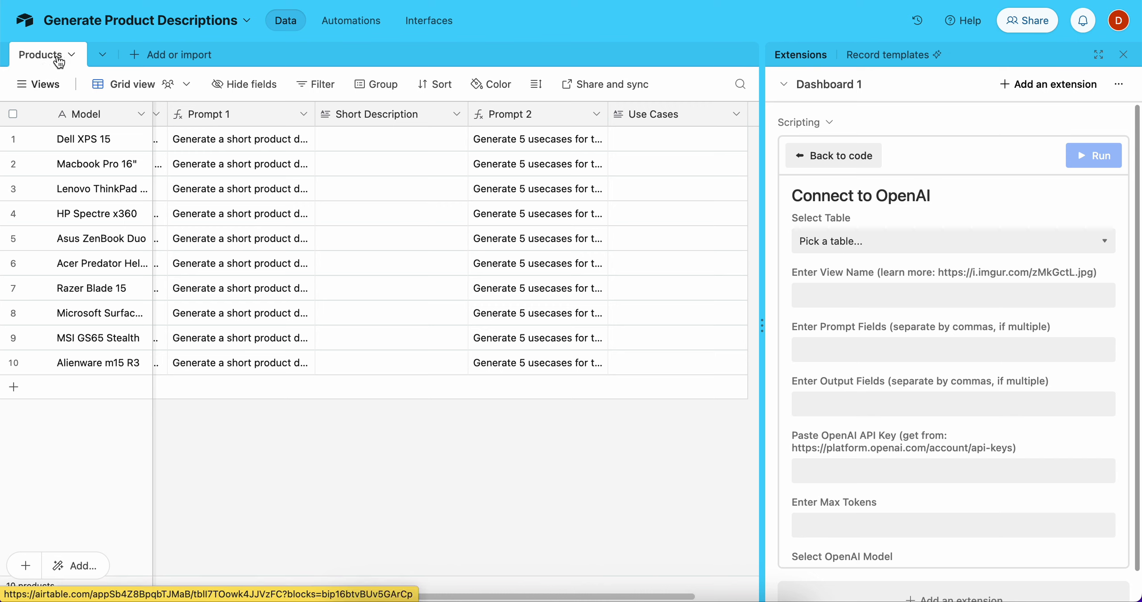
Set the script's table to Products and its view to 'Grid view'.
click(851, 244)
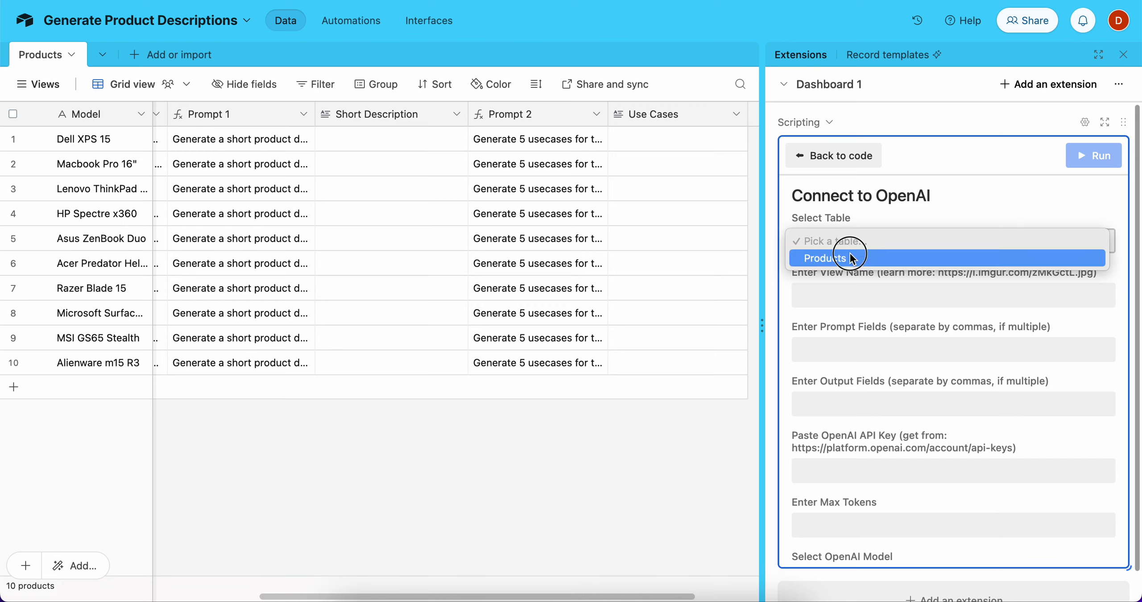
click(849, 254)
click(849, 293)
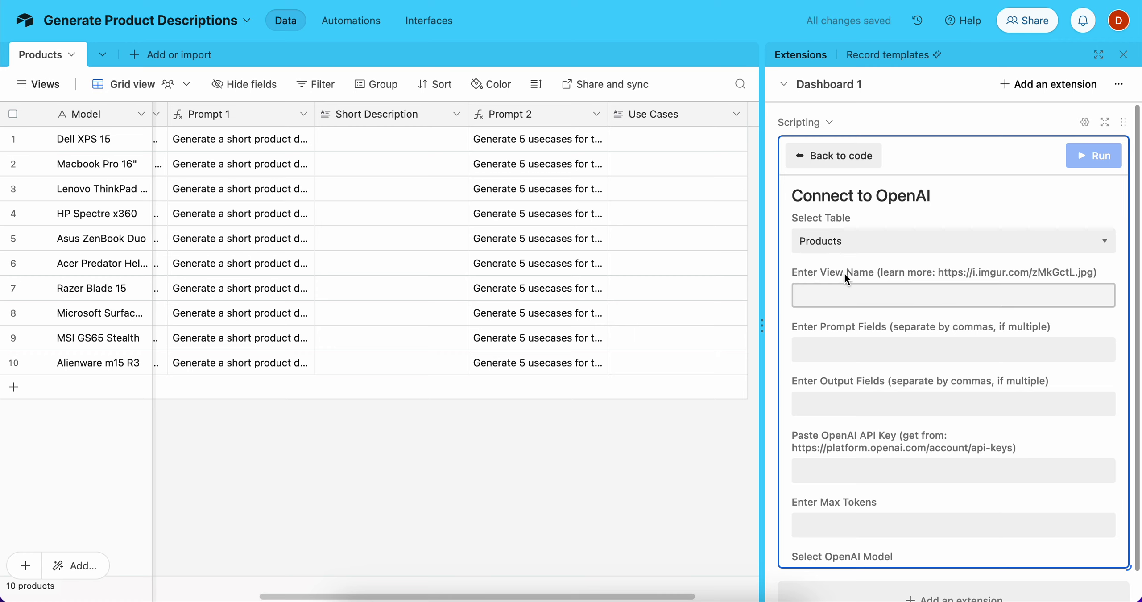
click(38, 87)
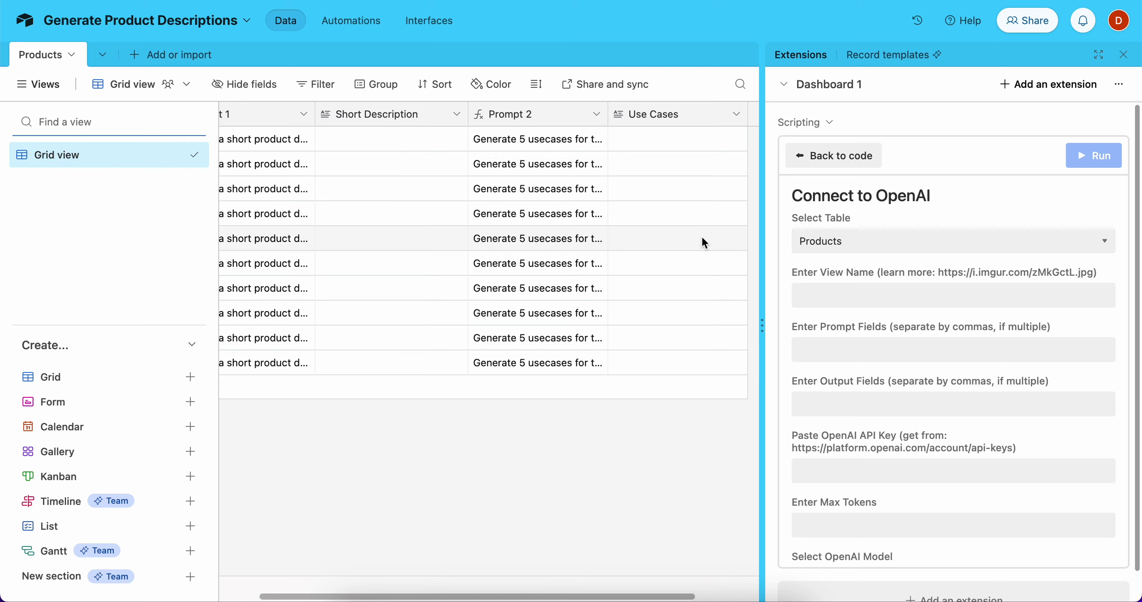
click(825, 295)
text(Grid view)
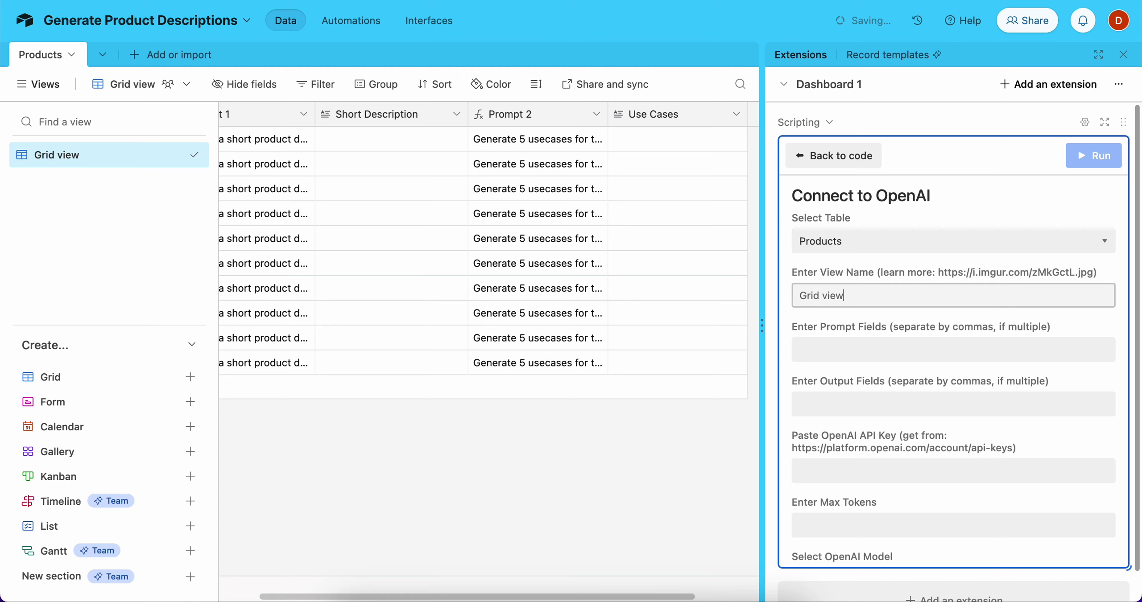
key(Tab)
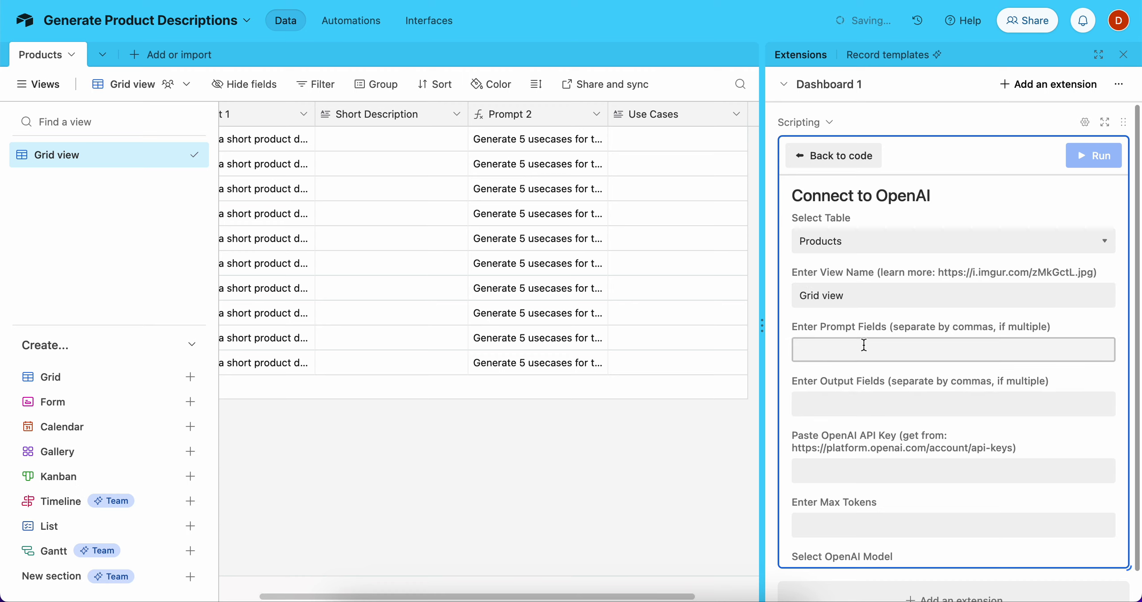
Enter 'Prompt 1, Prompt 2' as the prompt fields.
drag(894, 327, 987, 324)
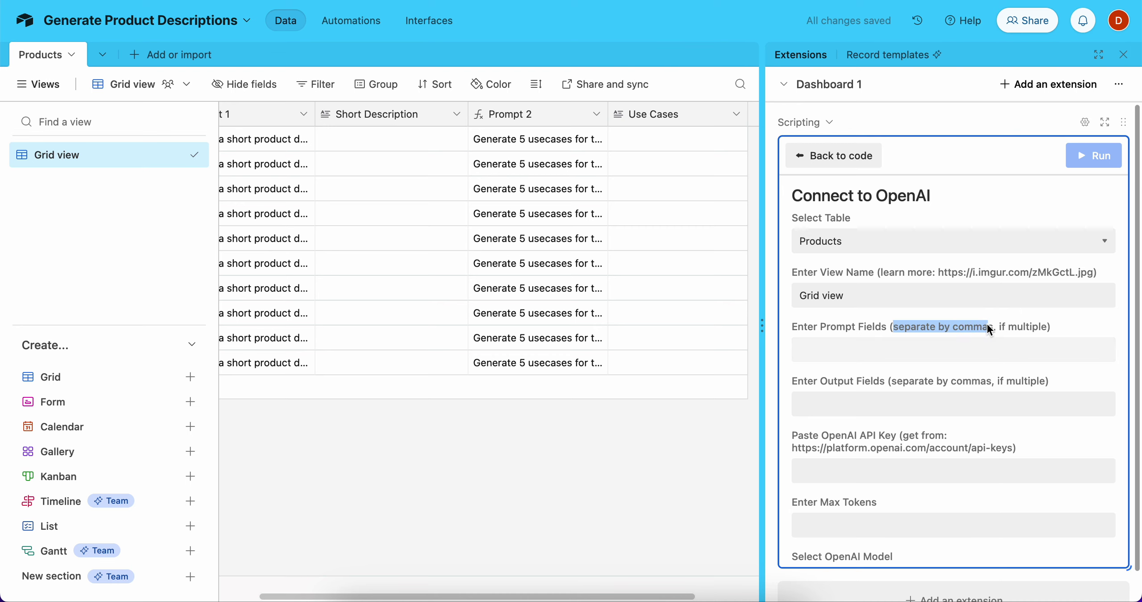
scroll(500, 226, left, 3)
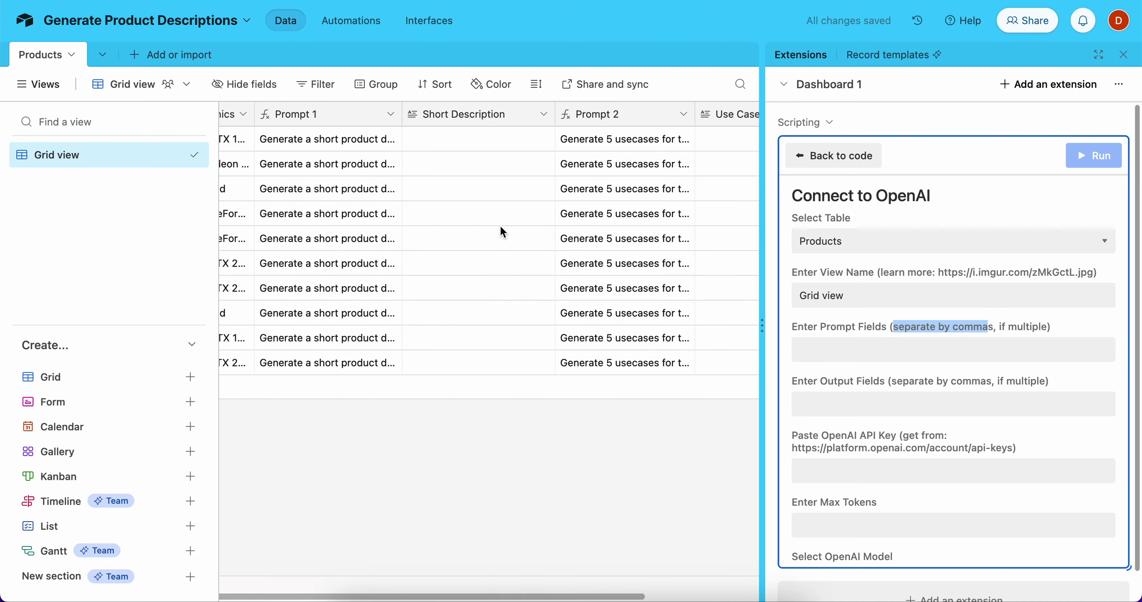
click(350, 114)
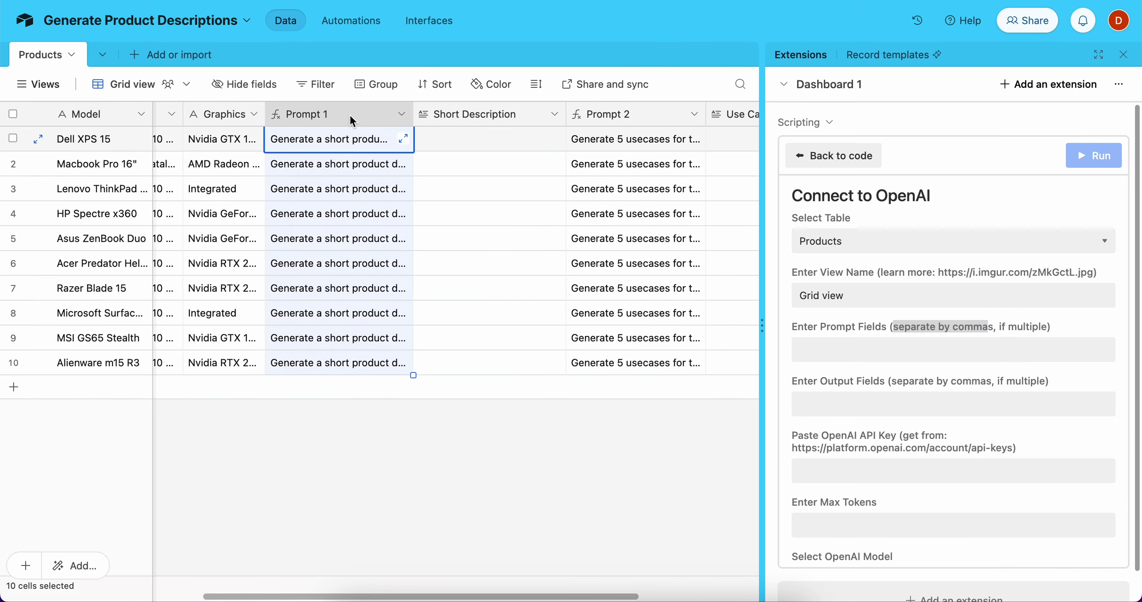
click(619, 120)
click(832, 351)
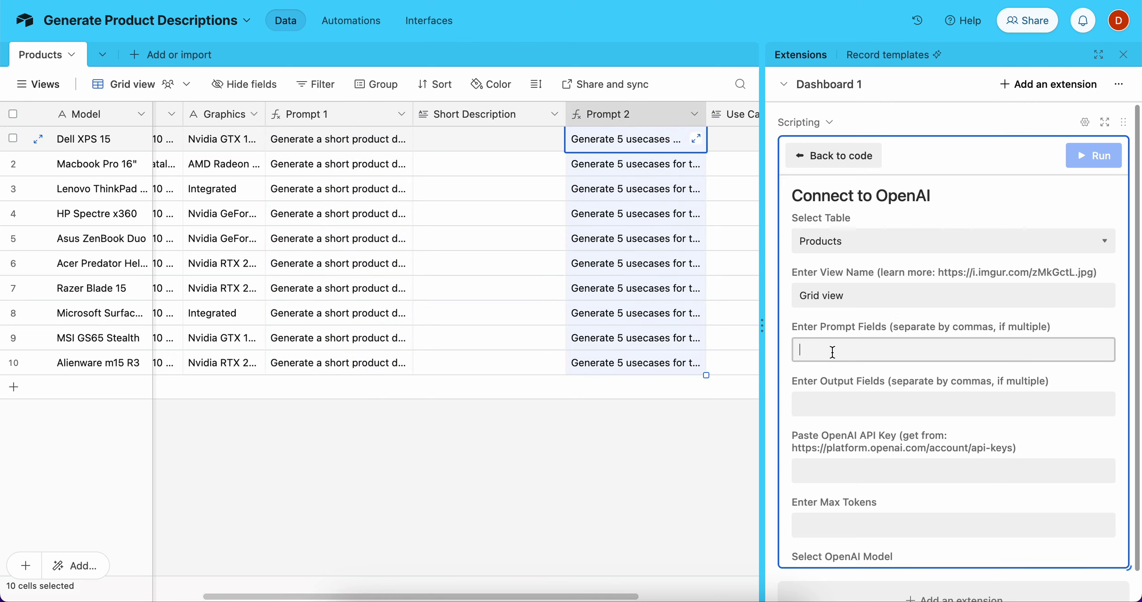
text(Prompt 1, )
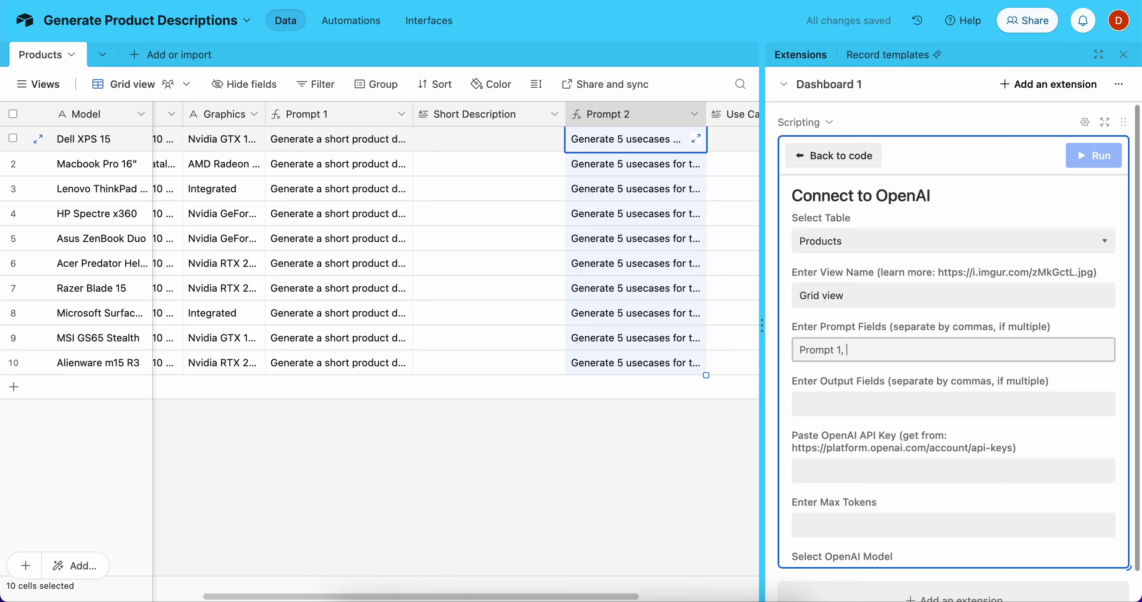
text(Prompt 2)
click(839, 388)
scroll(839, 375, down, 1)
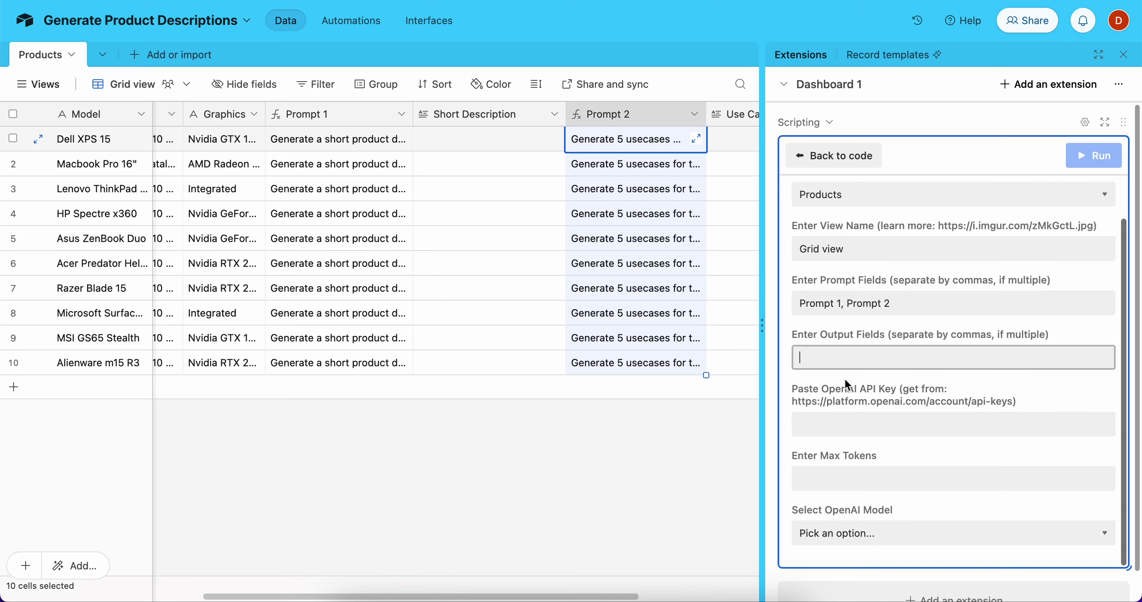
click(838, 307)
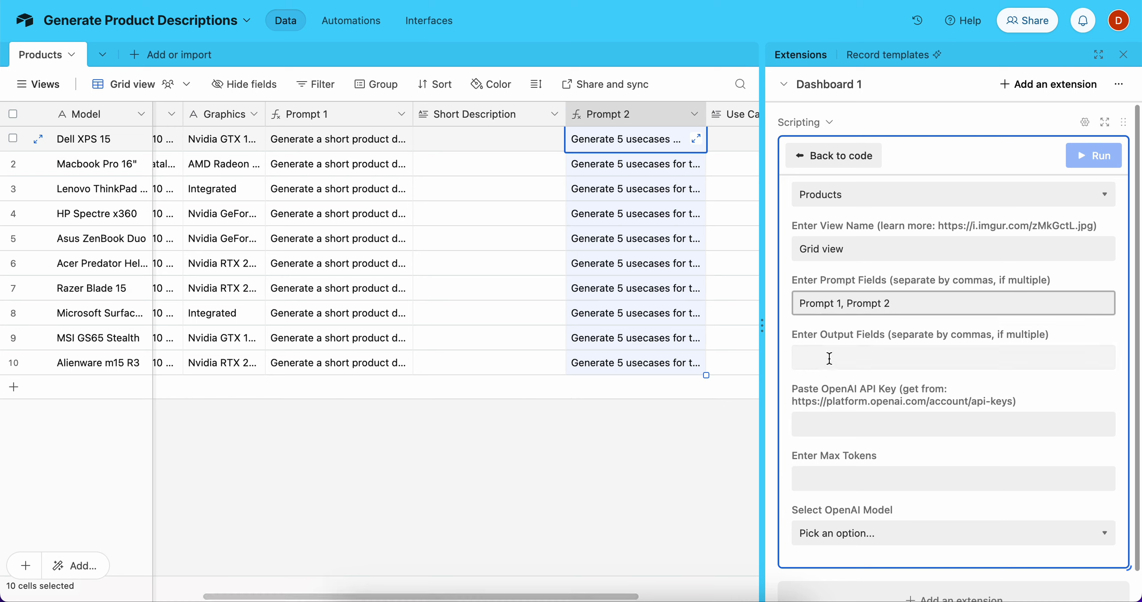
Enter 'Short Description, Use Cases' as the output fields.
key(Tab)
text(Short Descfi)
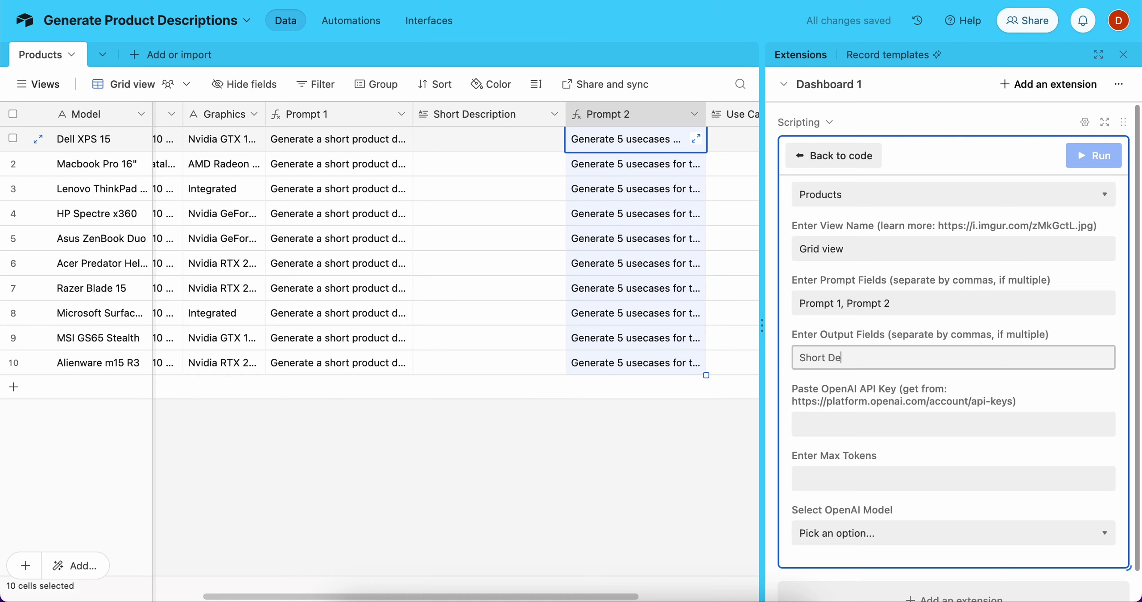
key(BackSpace)
key(BackSpace)
text(c)
key(BackSpace)
key(BackSpace)
text(iption,)
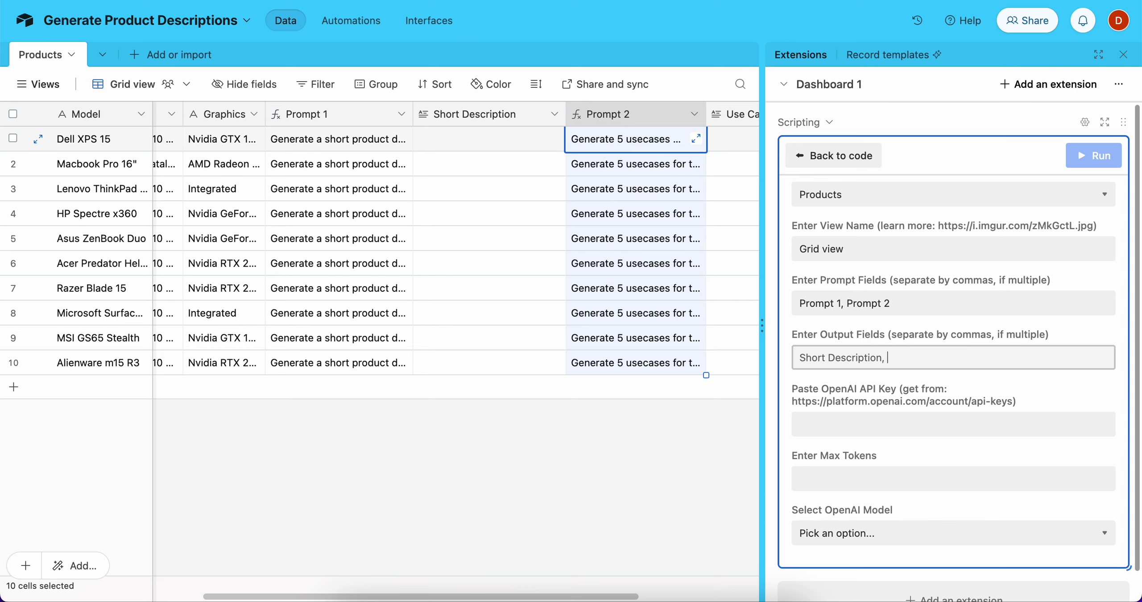
scroll(491, 285, right, 5)
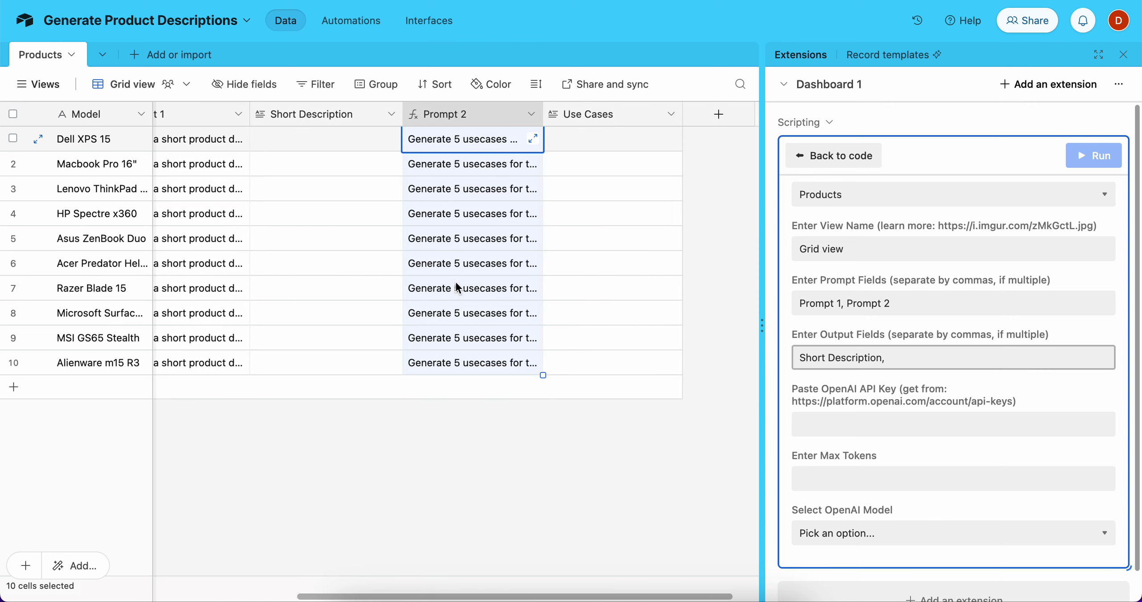
click(465, 127)
click(604, 137)
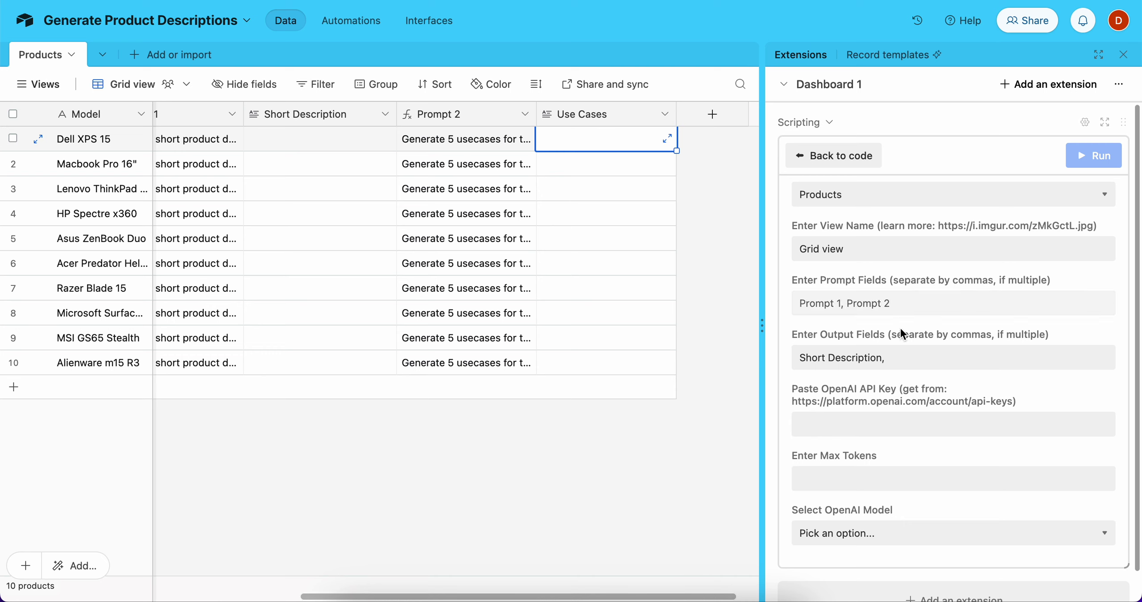
click(924, 362)
text(Use Cases)
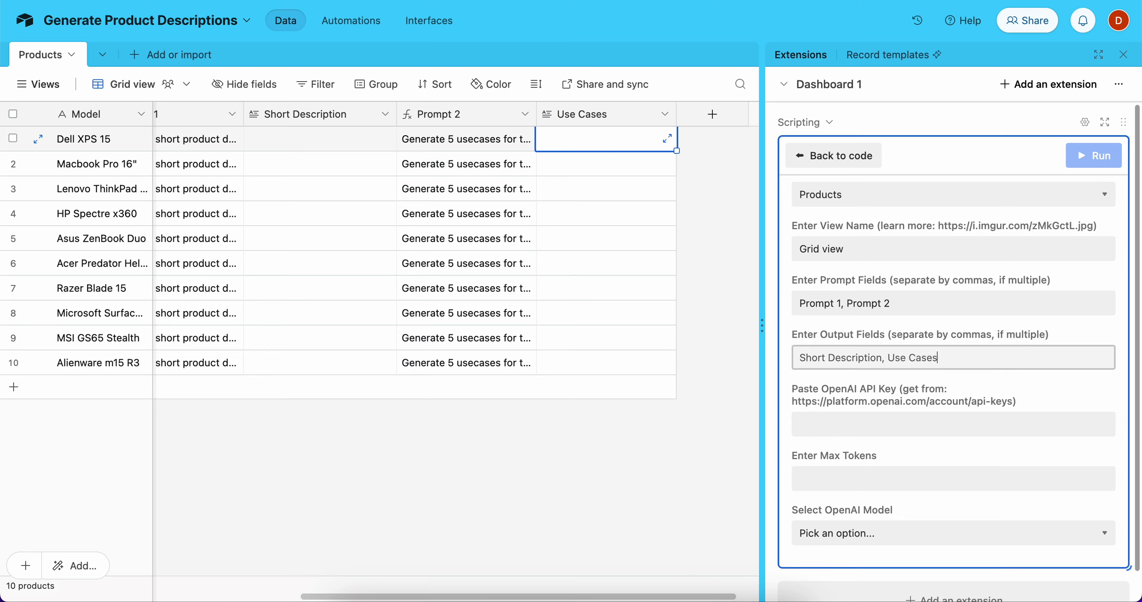
click(923, 415)
scroll(923, 406, down, 1)
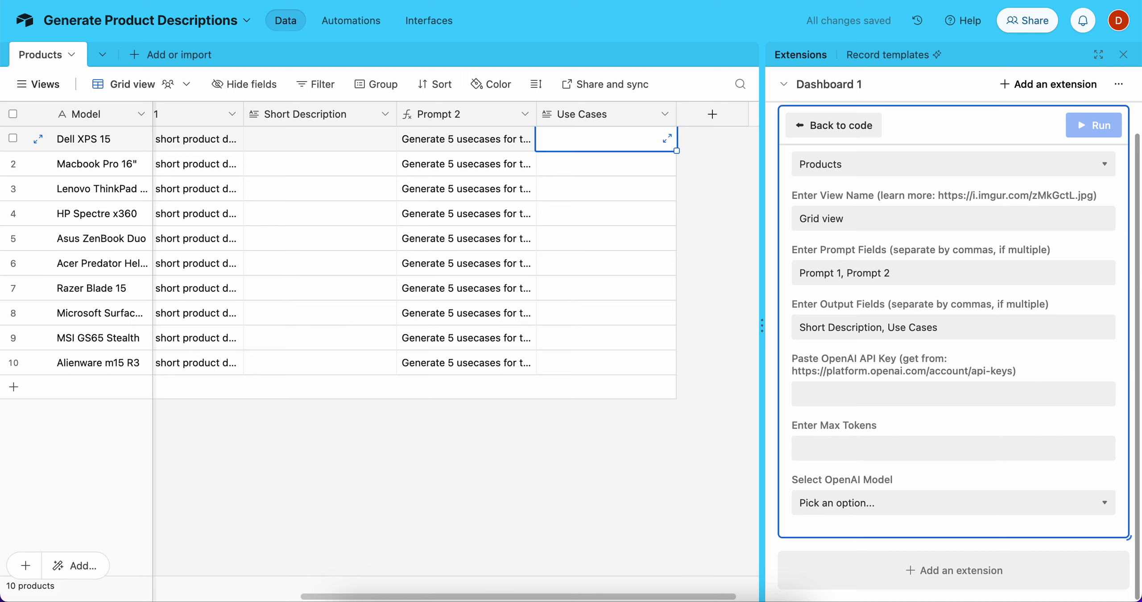
Paste the OpenAI API key and set max tokens to 300.
click(896, 402)
key(super+v)
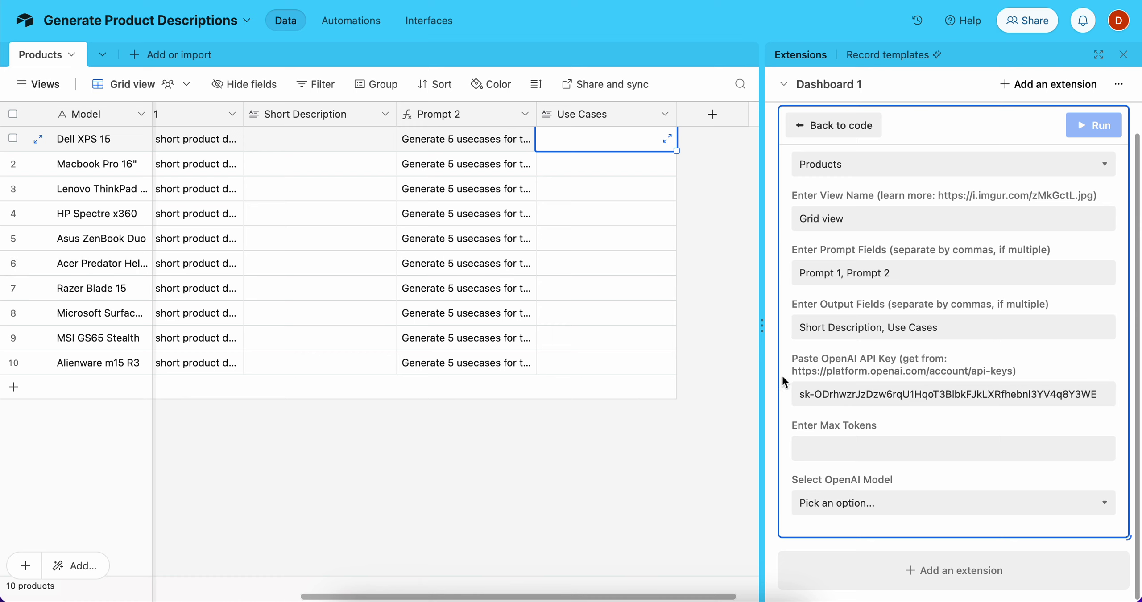
click(815, 448)
text(300)
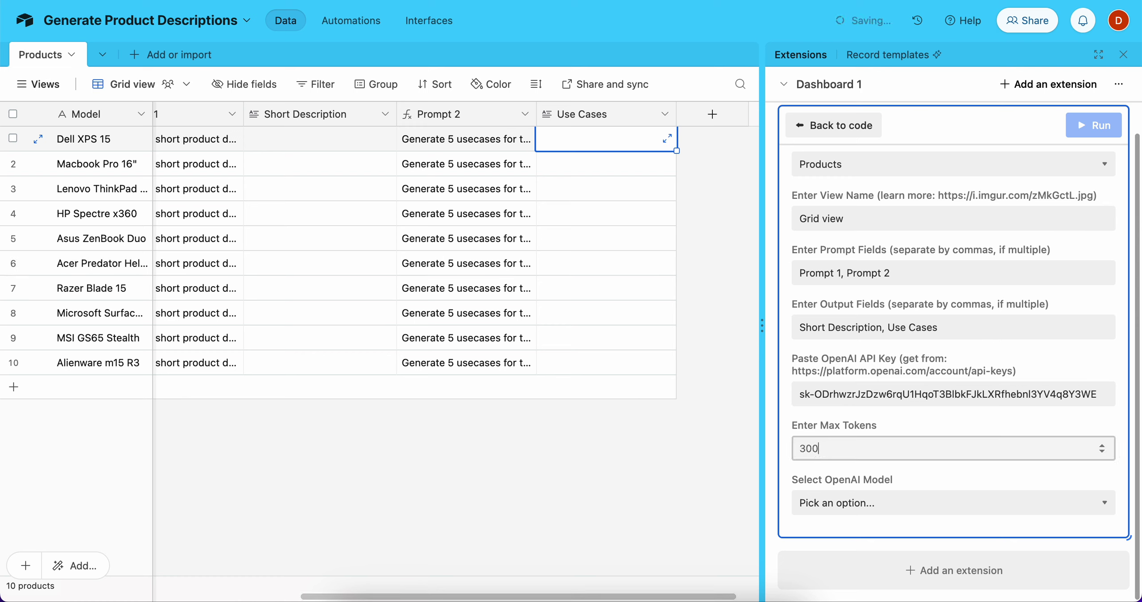
click(844, 468)
Choose gpt-4-0613 as the OpenAI model.
click(855, 504)
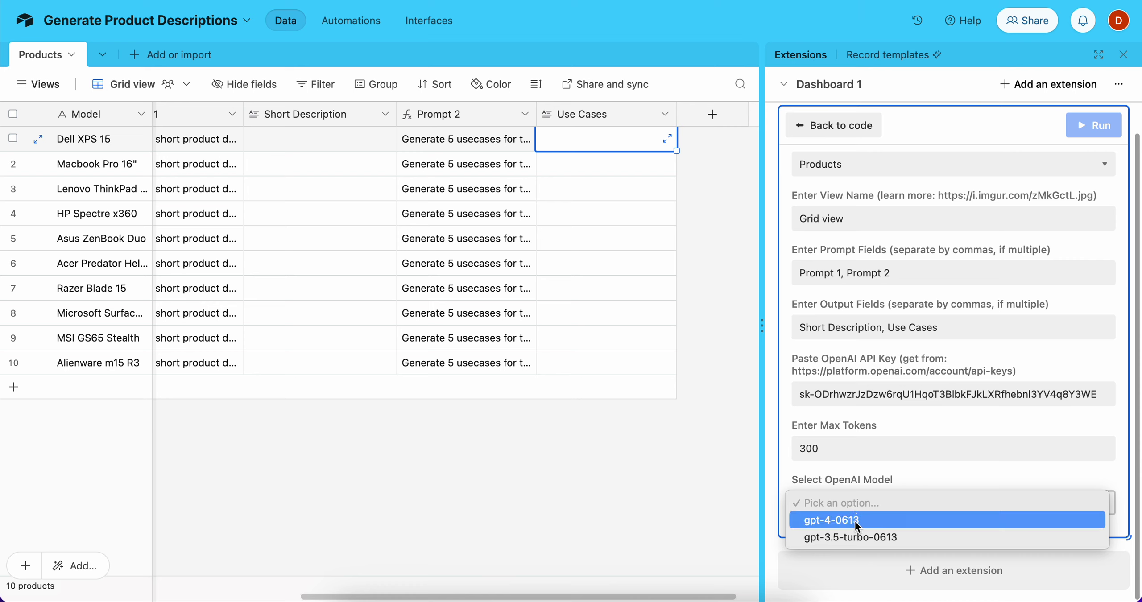
click(855, 521)
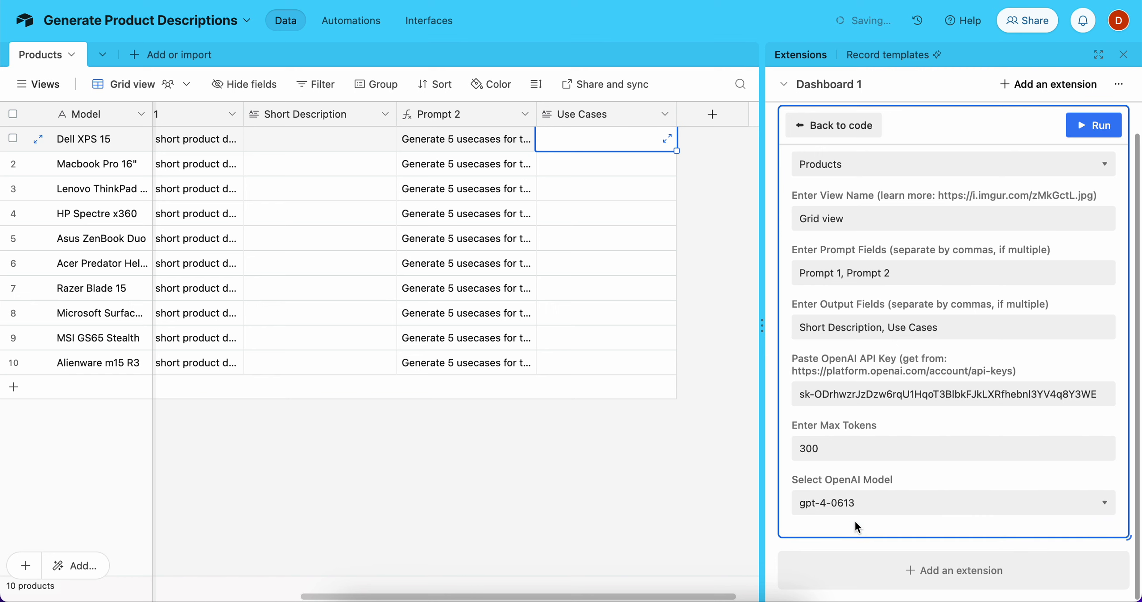
scroll(611, 290, left, 5)
scroll(612, 290, right, 5)
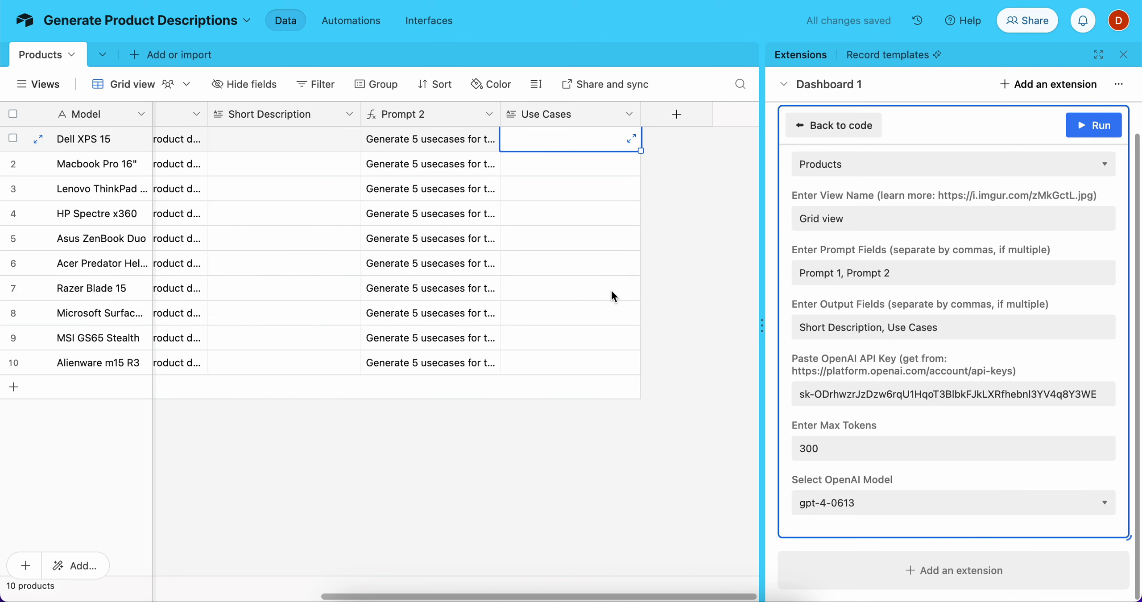
scroll(611, 290, left, 3)
scroll(614, 295, right, 2)
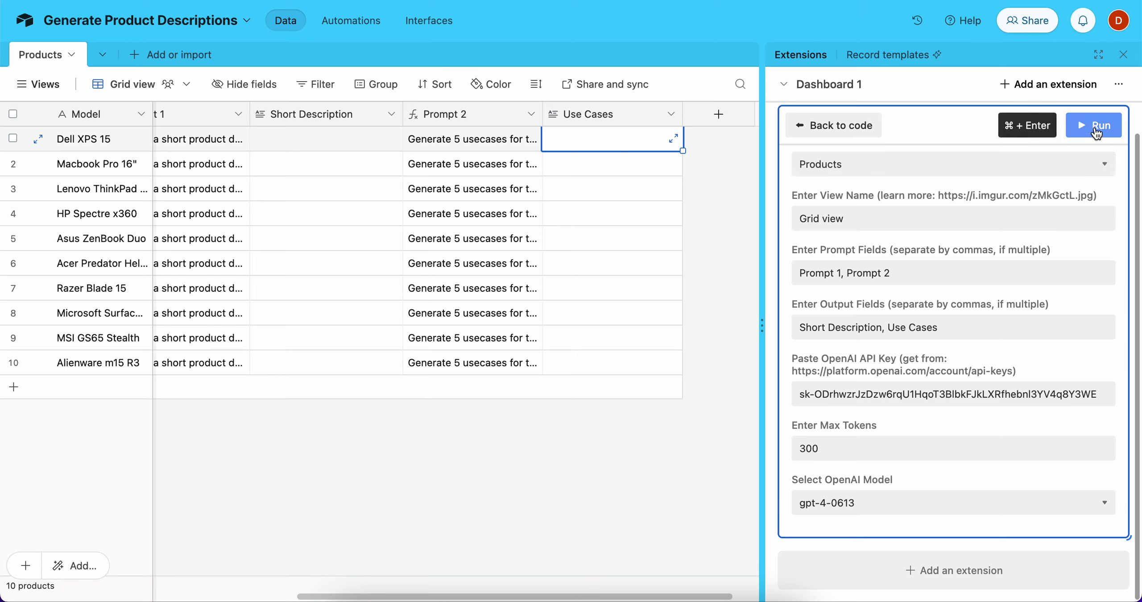
Run the script and watch the first rows' Short Description, Prompt 2 and Use Cases cells.
click(1095, 127)
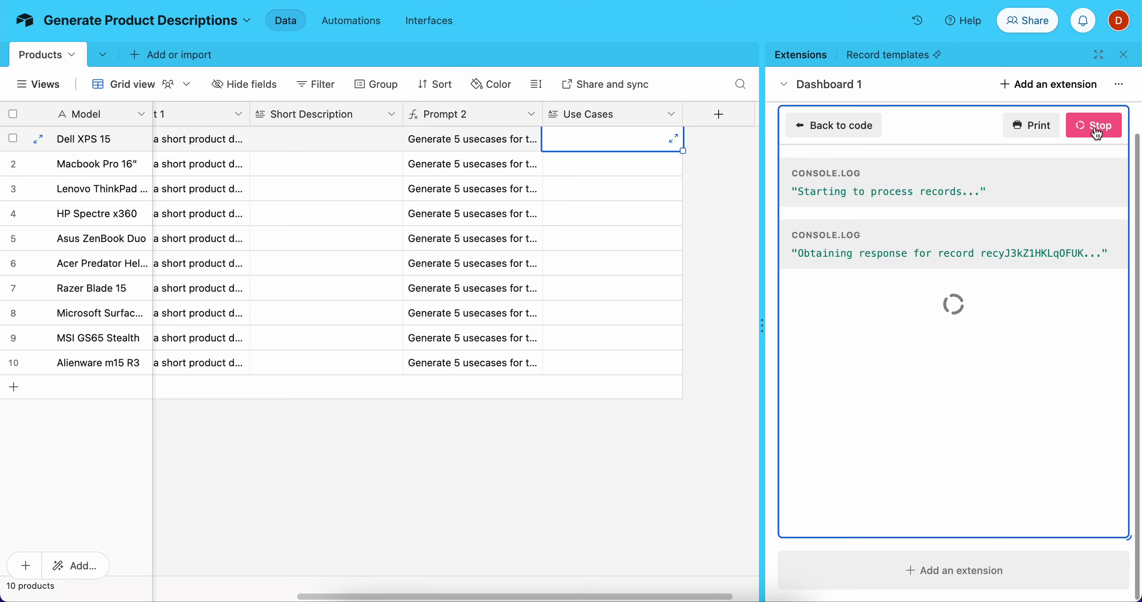
click(374, 433)
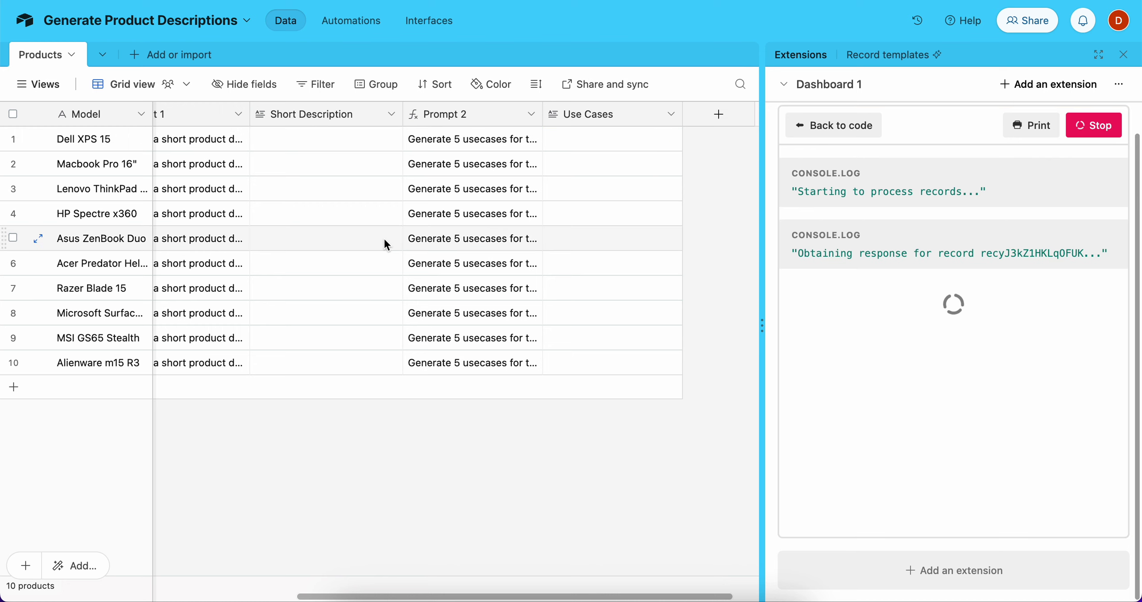
scroll(384, 237, left, 3)
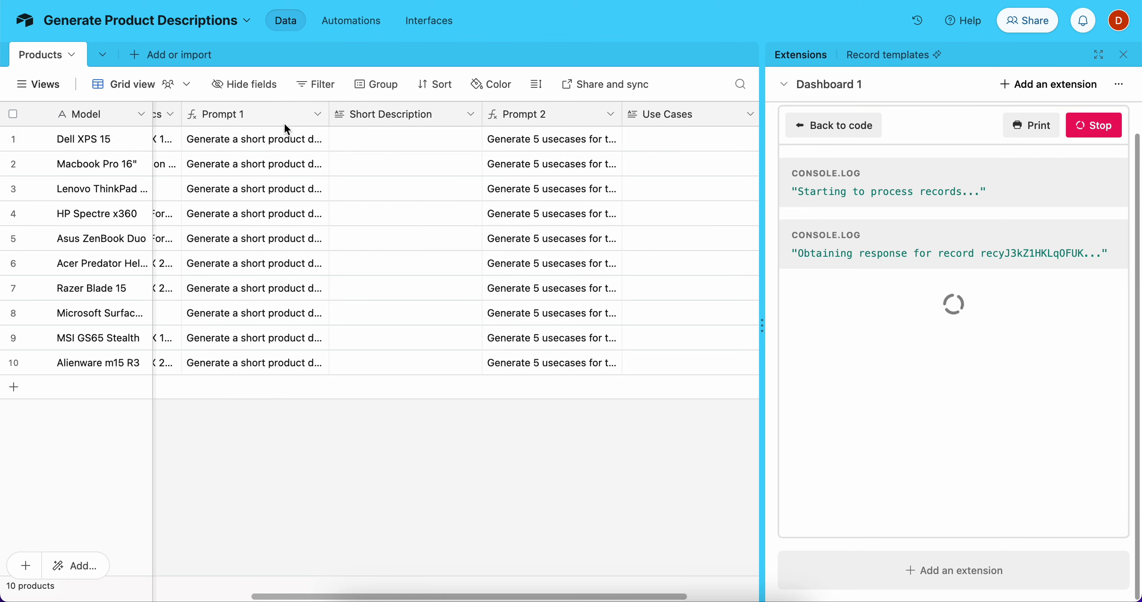
click(268, 136)
click(406, 139)
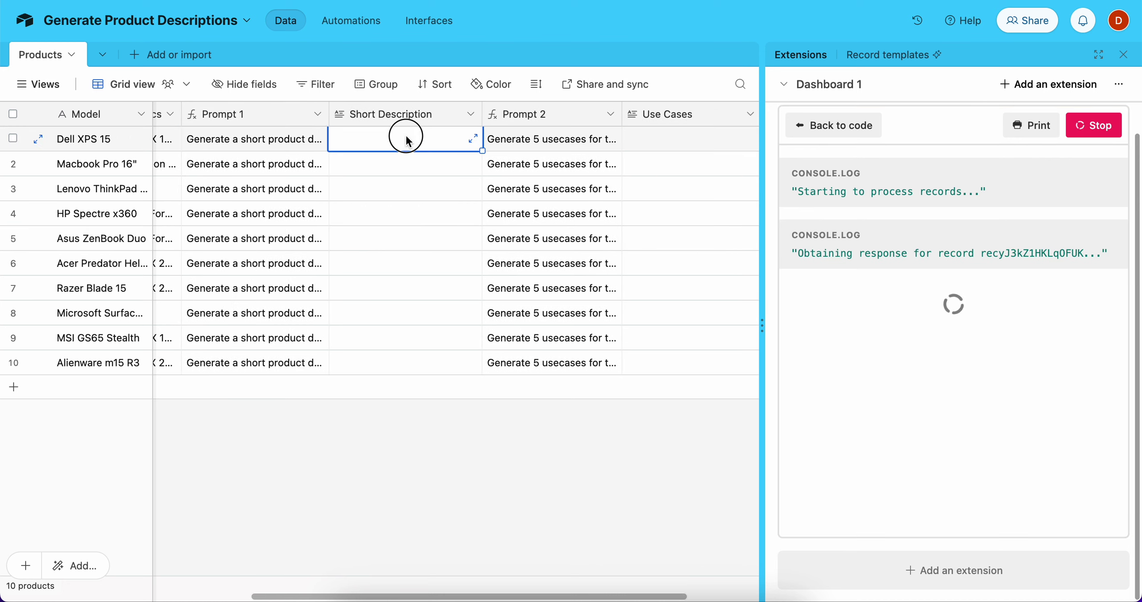
drag(406, 140, 390, 261)
click(389, 260)
click(573, 139)
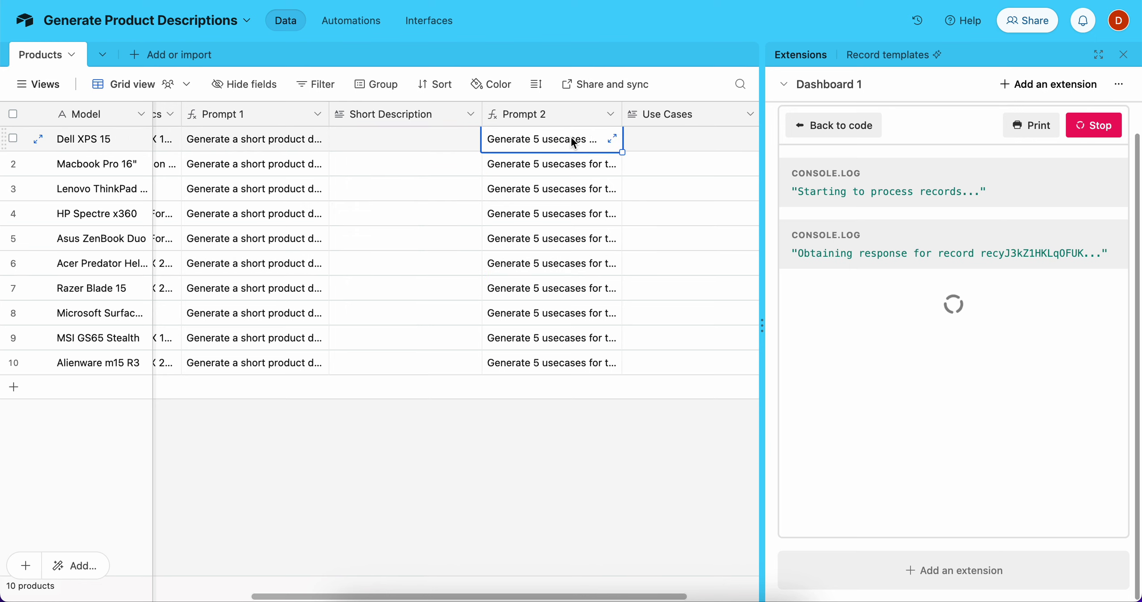
click(695, 143)
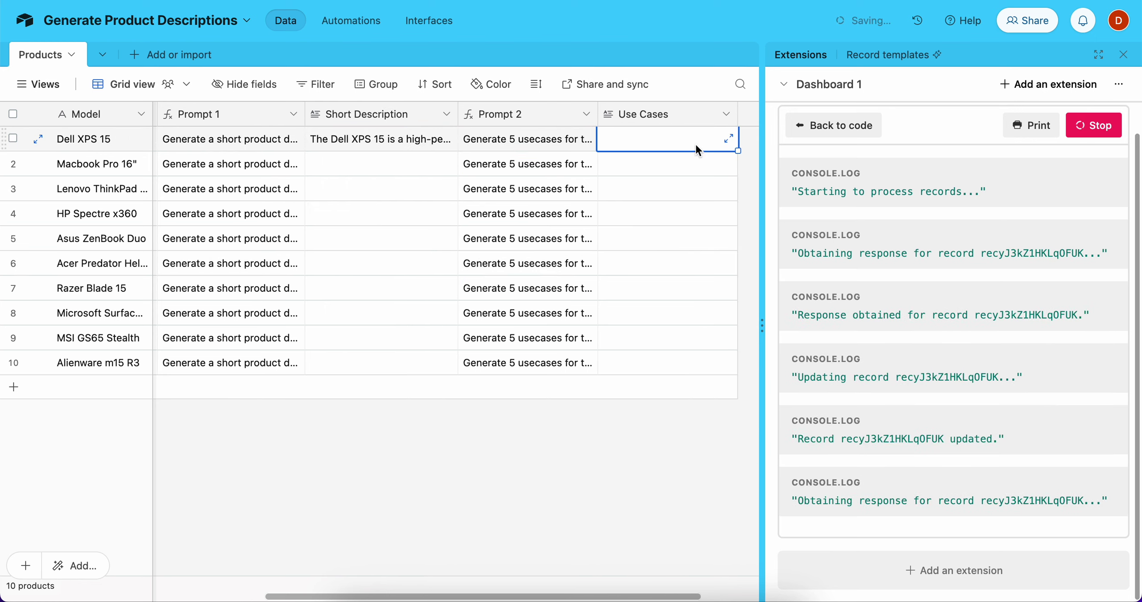
Expand the Dell XPS 15's generated Short Description, read it, and close it.
click(392, 137)
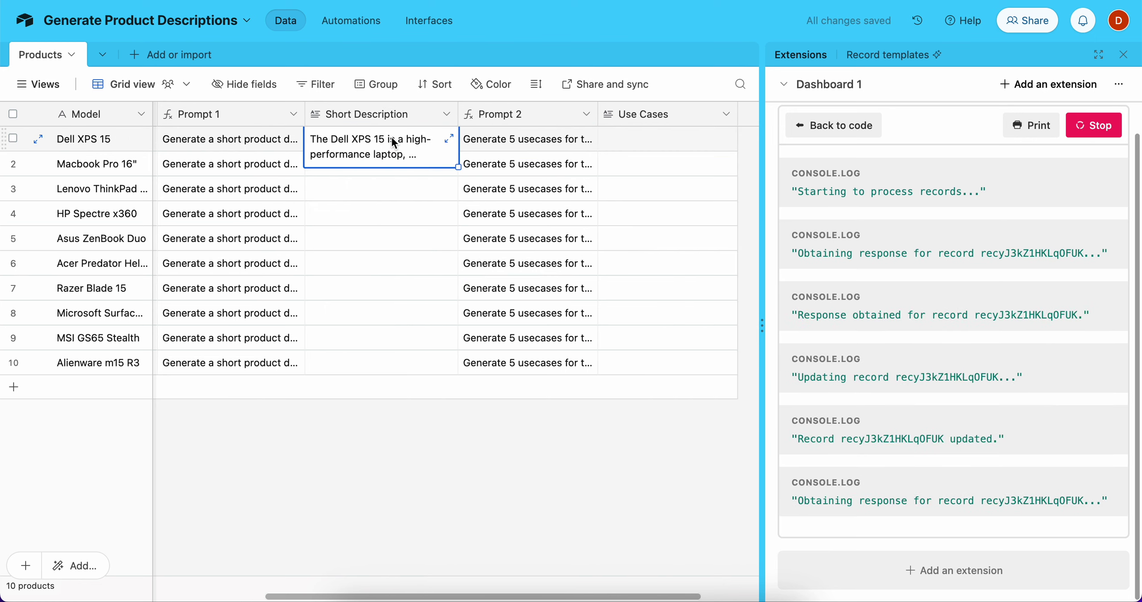
click(449, 140)
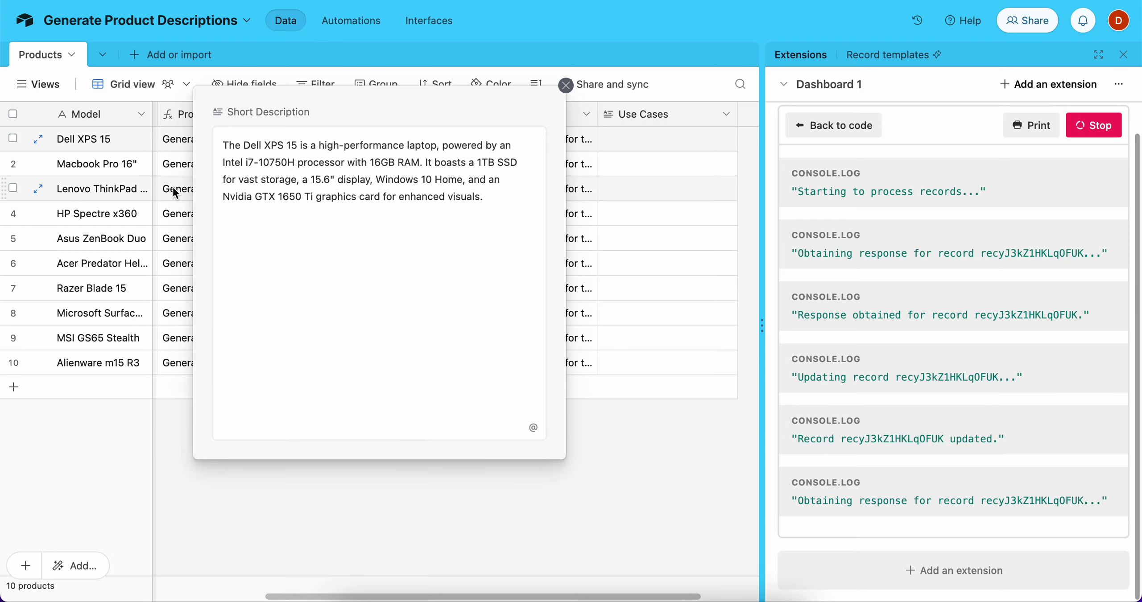
scroll(178, 196, left, 5)
scroll(176, 192, right, 10)
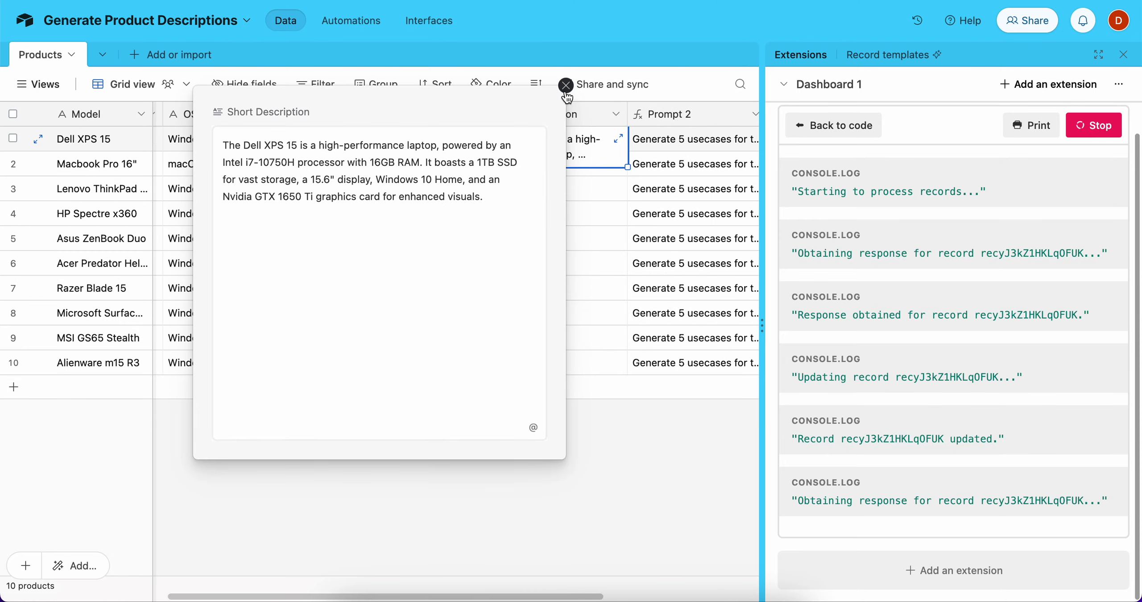
click(565, 86)
scroll(499, 255, right, 4)
Expand the Dell XPS 15 Use Cases cell, read through its HTML list, and close the editor.
scroll(493, 267, right, 2)
click(580, 164)
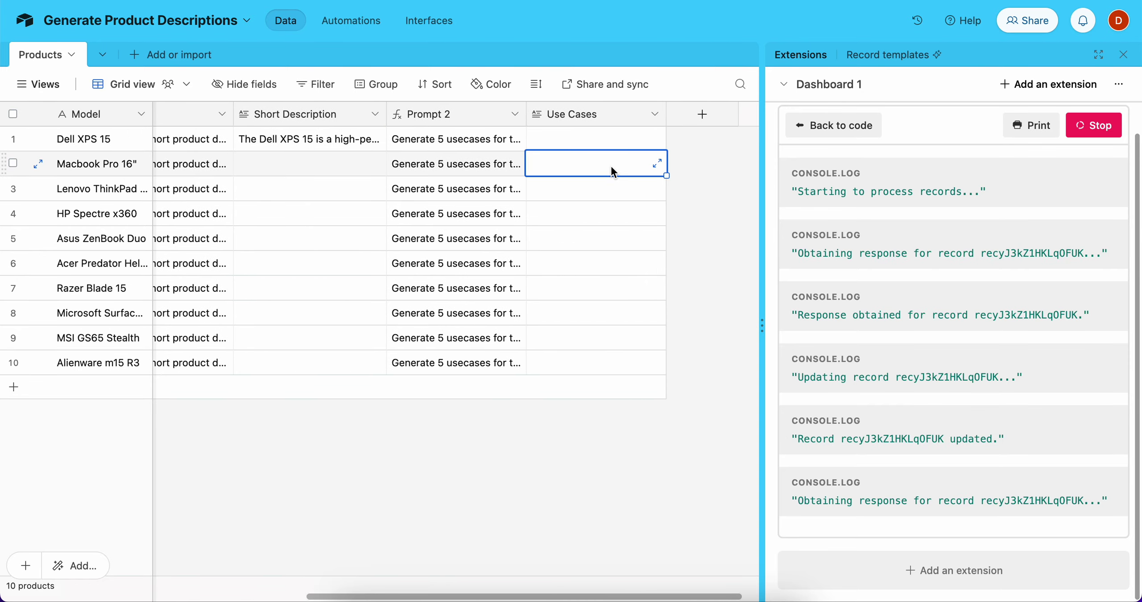
click(597, 138)
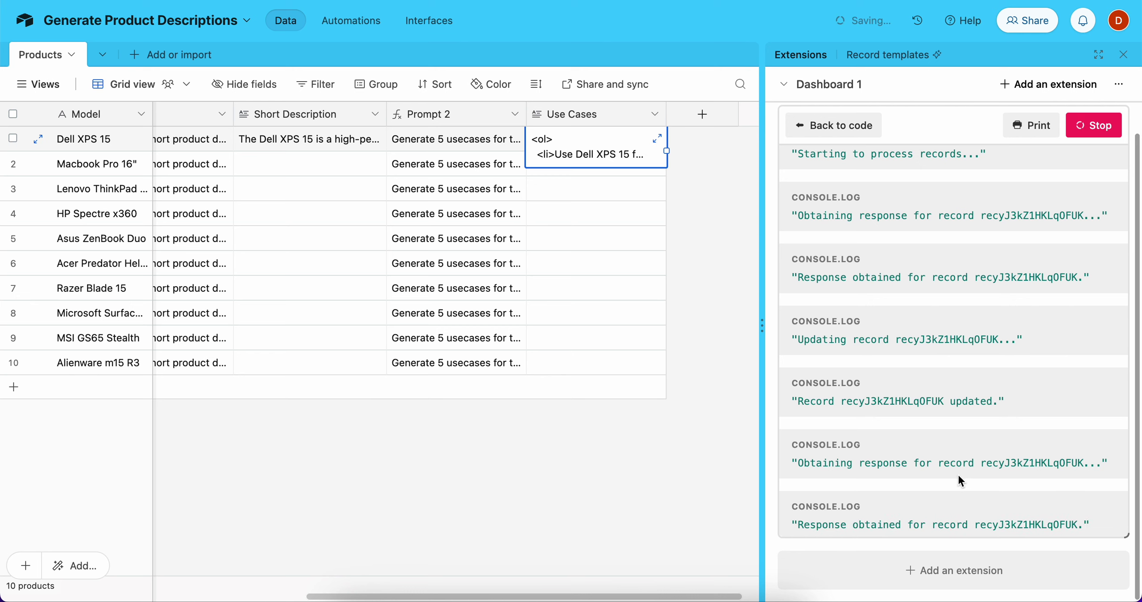
click(593, 214)
click(612, 148)
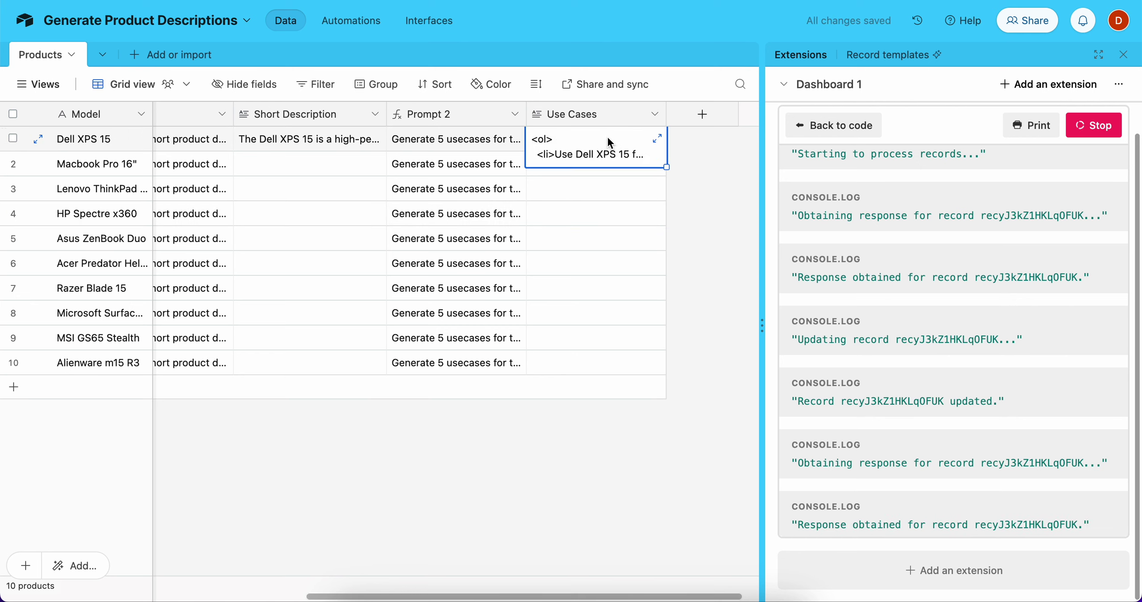
click(657, 140)
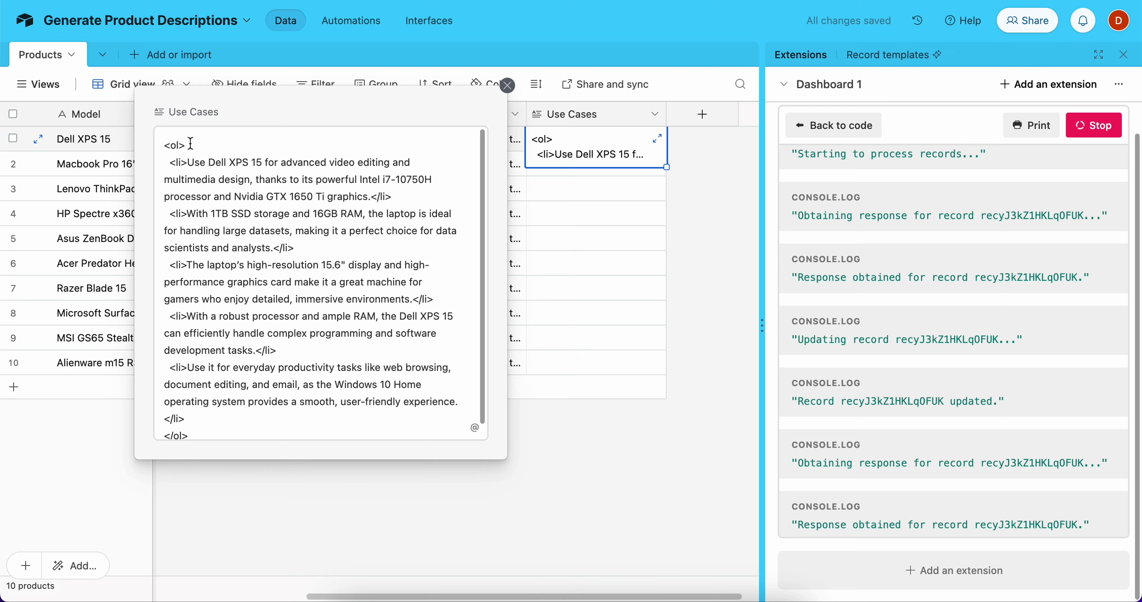
double_click(174, 144)
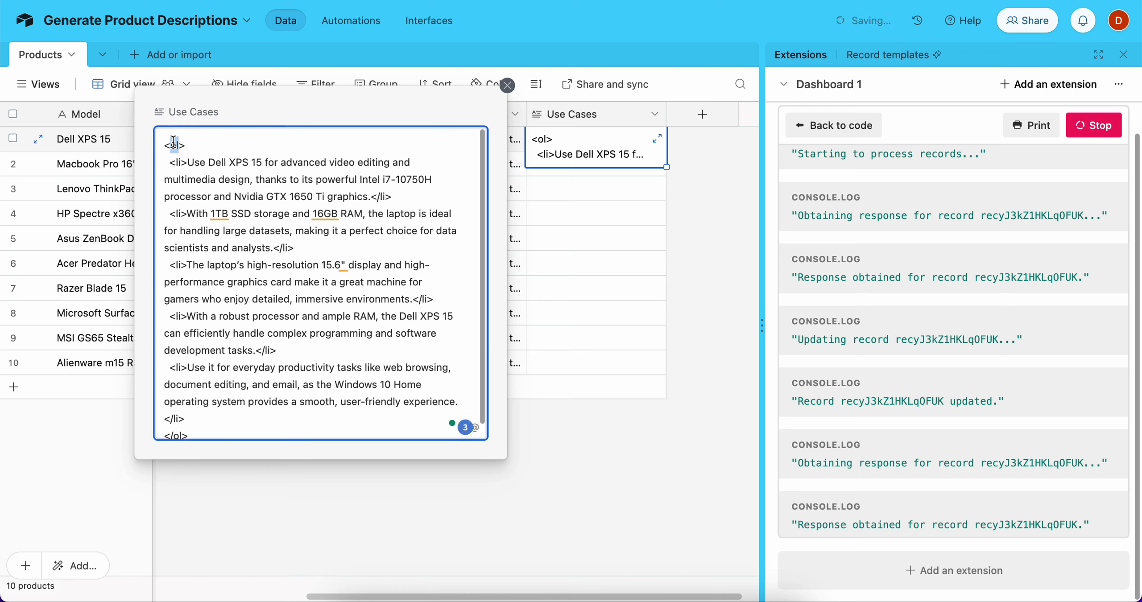
drag(188, 162, 345, 163)
click(348, 160)
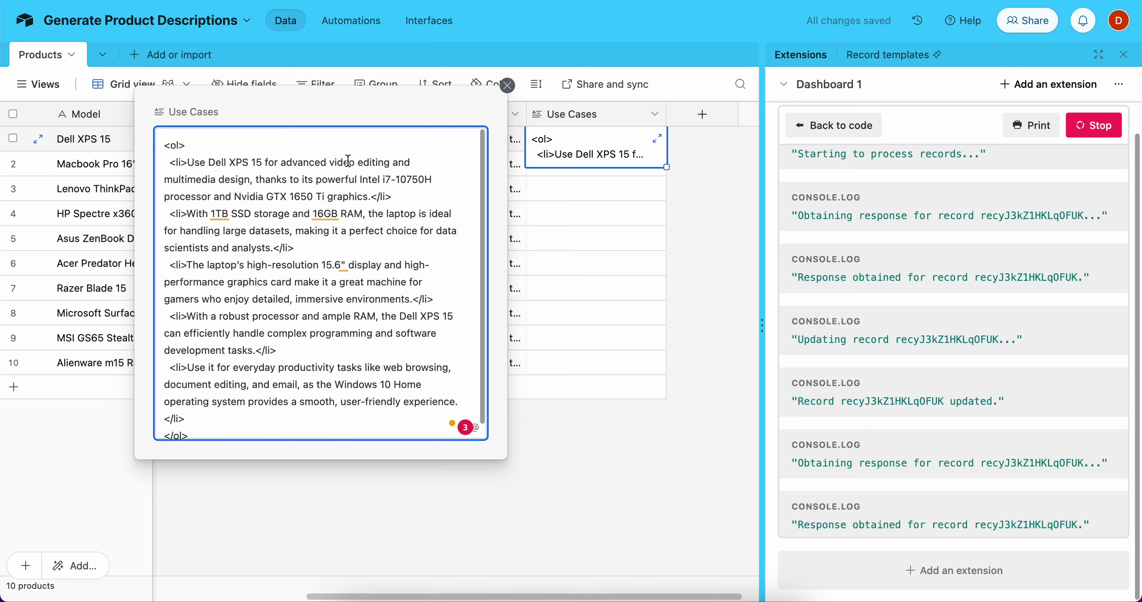
click(396, 196)
scroll(246, 433, down, 1)
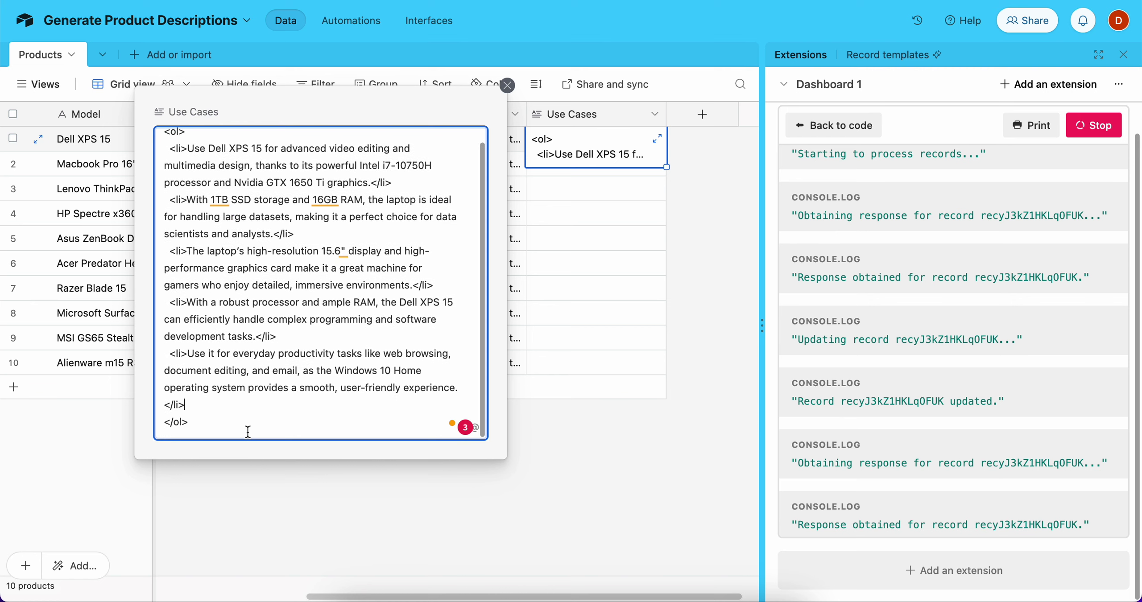
click(306, 504)
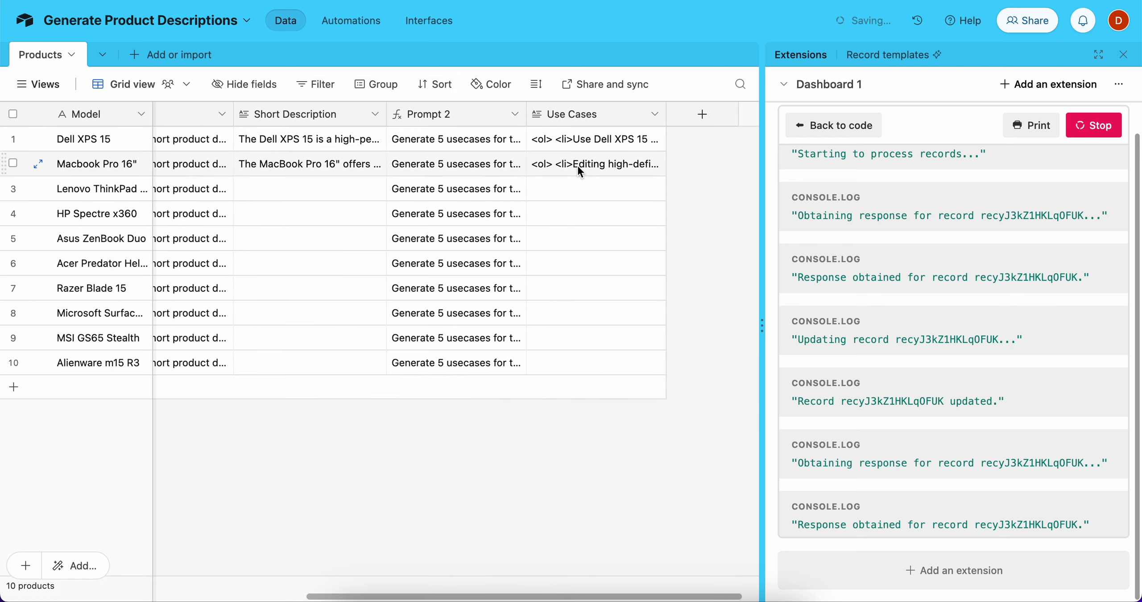
Expand the MacBook Pro 16" Use Cases list, read it, and close the editor.
click(593, 163)
click(658, 165)
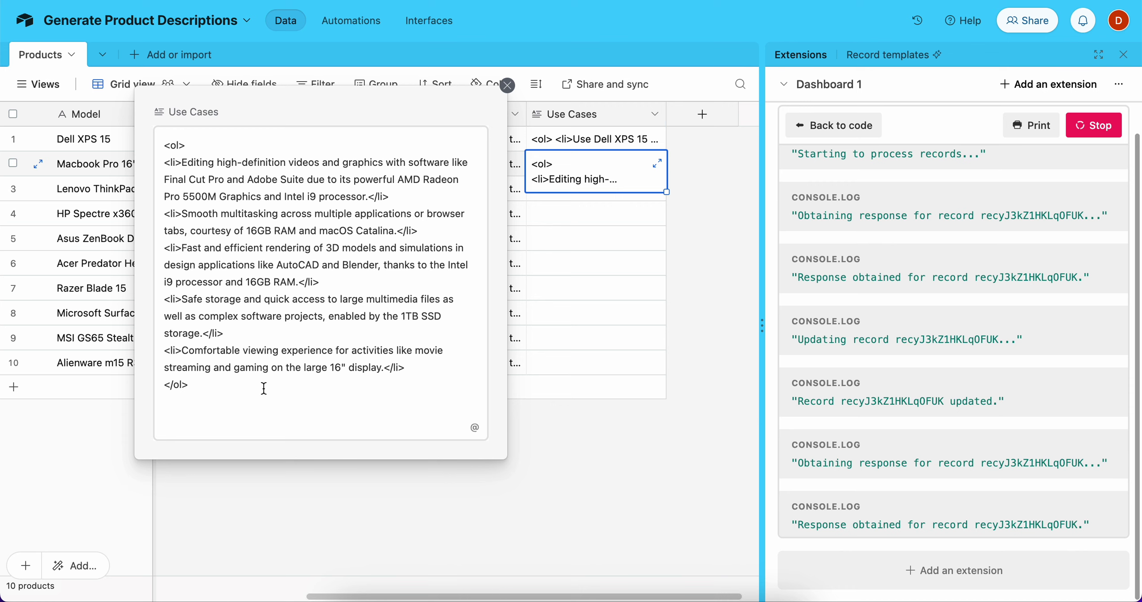
click(324, 538)
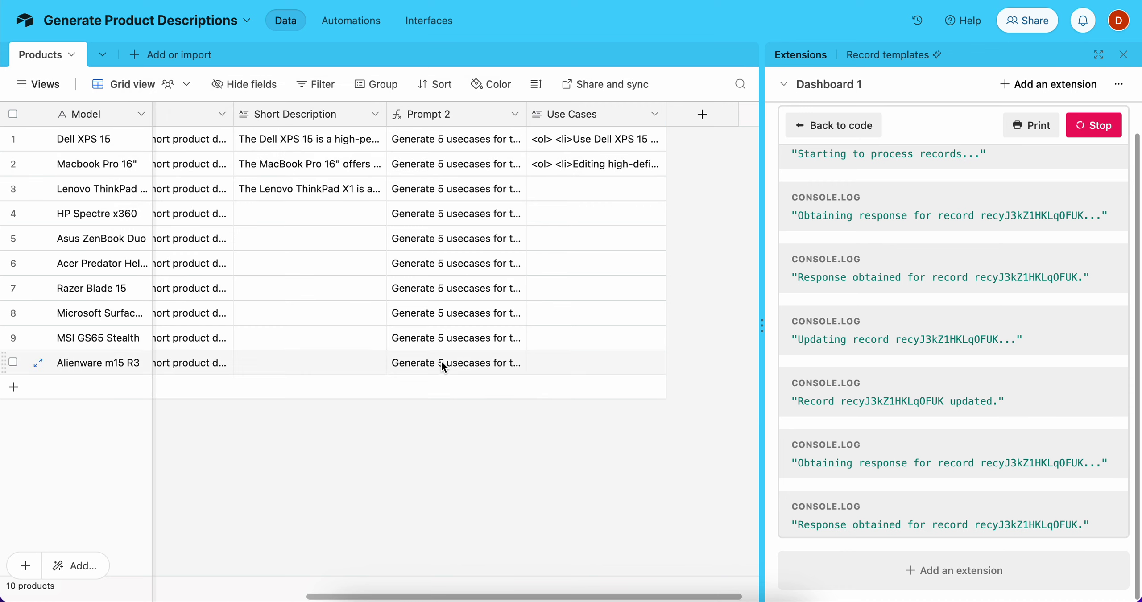